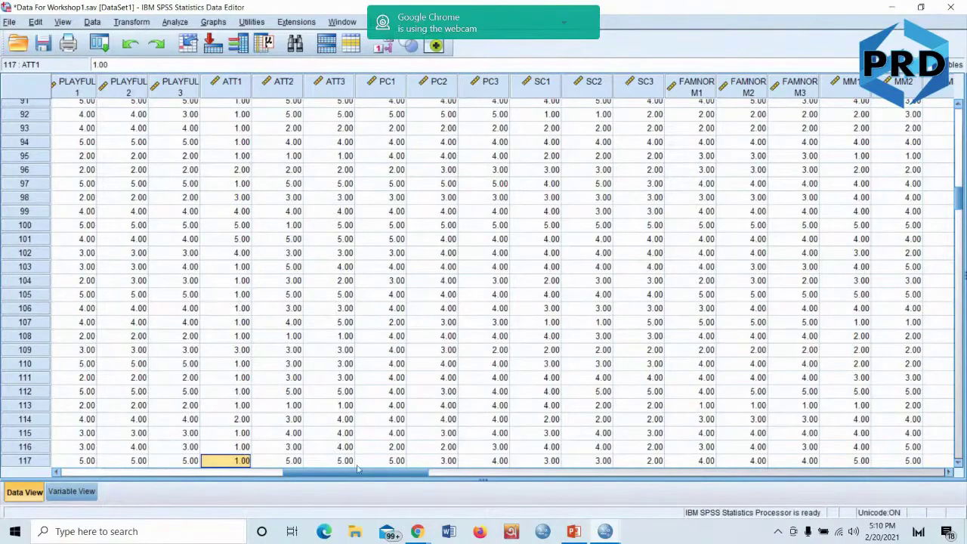
- Examine the four usefulness item columns, USEFUL1 to USEFUL4, in the dataset
drag(358, 477, 249, 469)
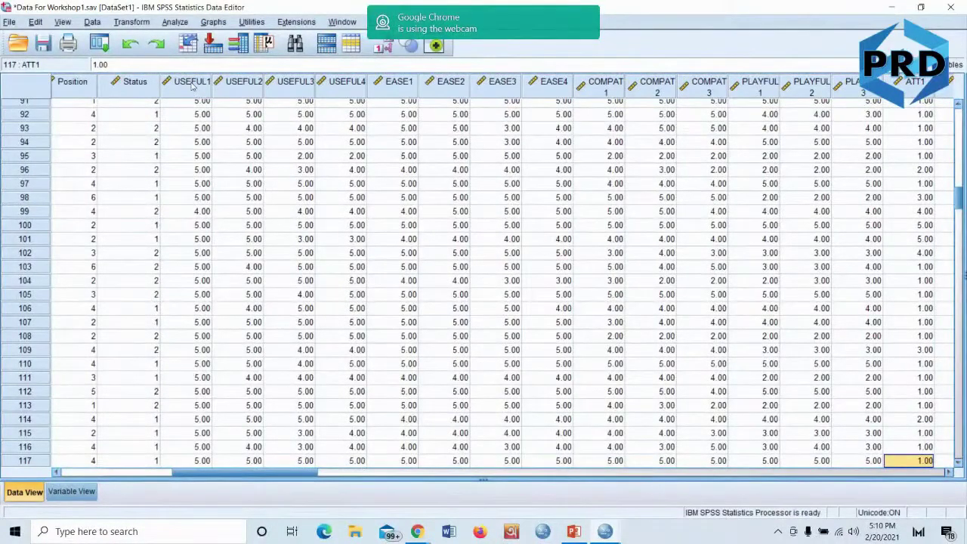
mouse_move(194, 87)
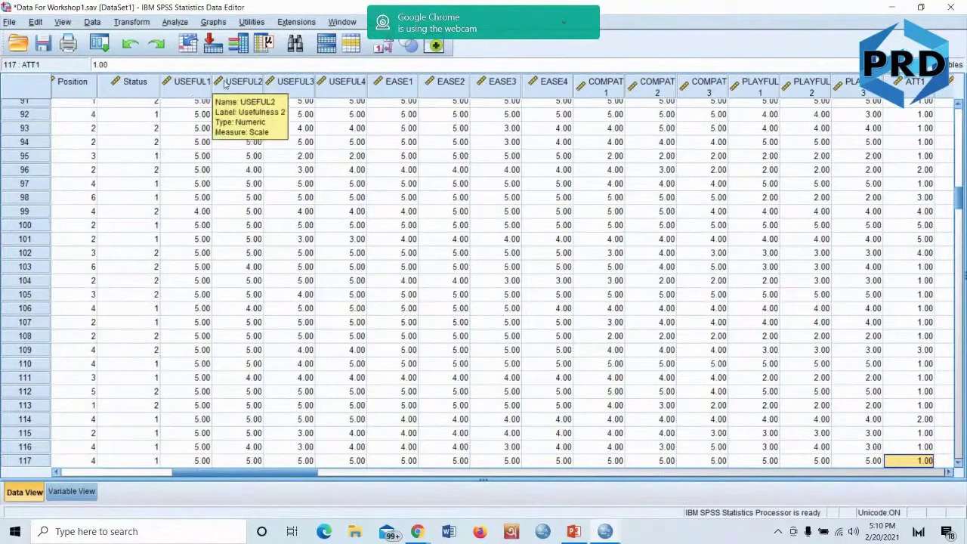
mouse_move(281, 85)
mouse_move(351, 85)
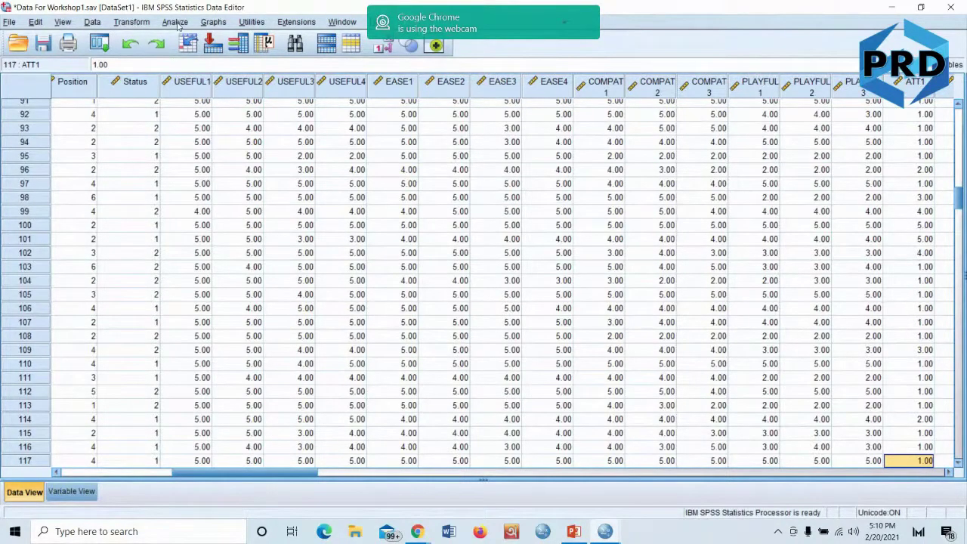
click(133, 22)
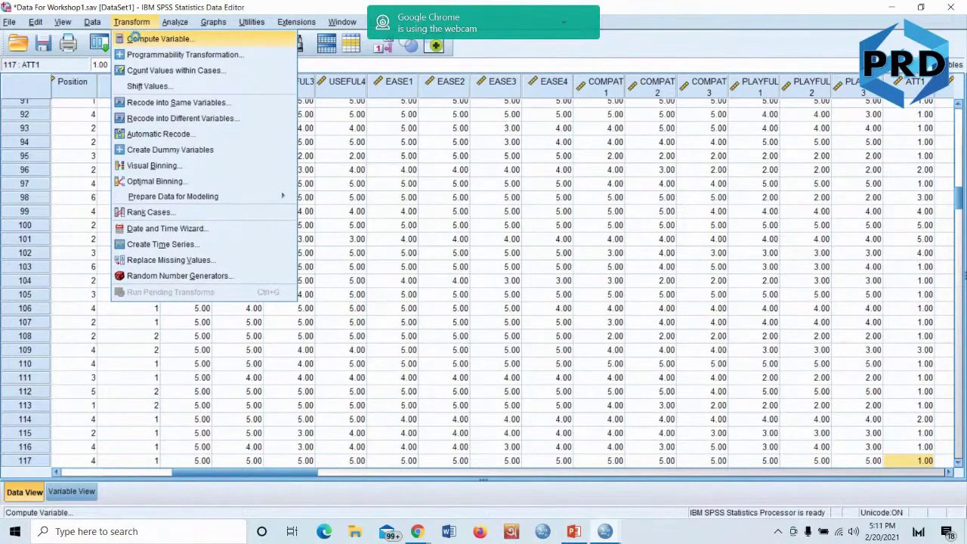
click(137, 39)
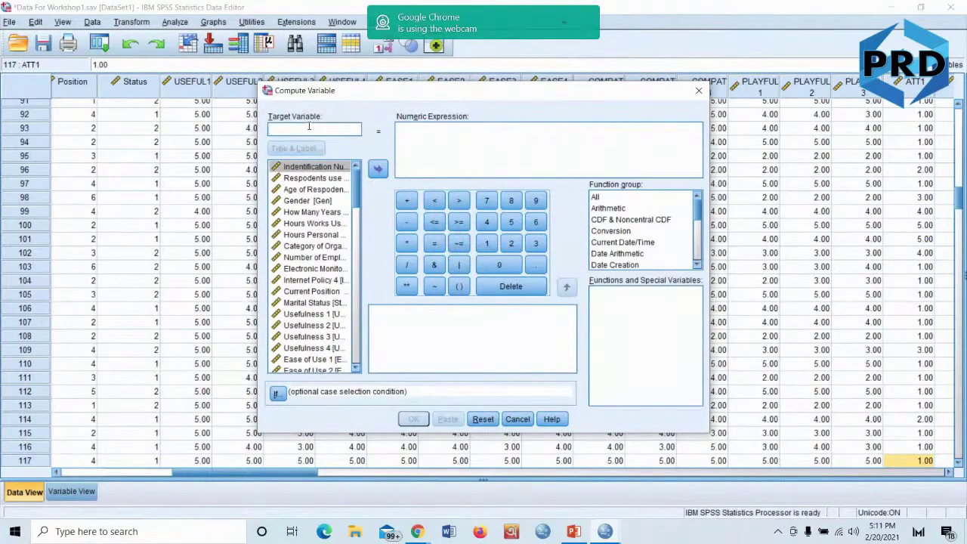
text(Usefulness)
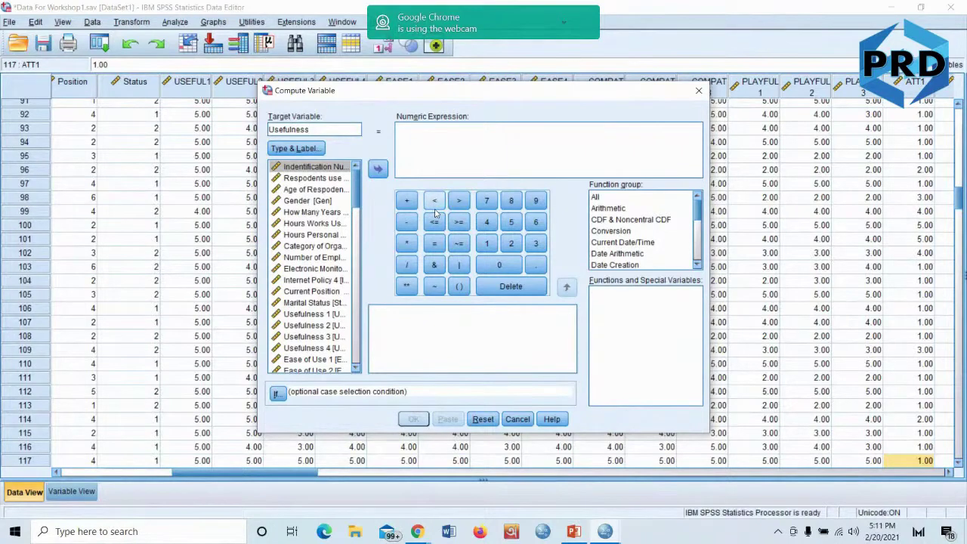
click(433, 136)
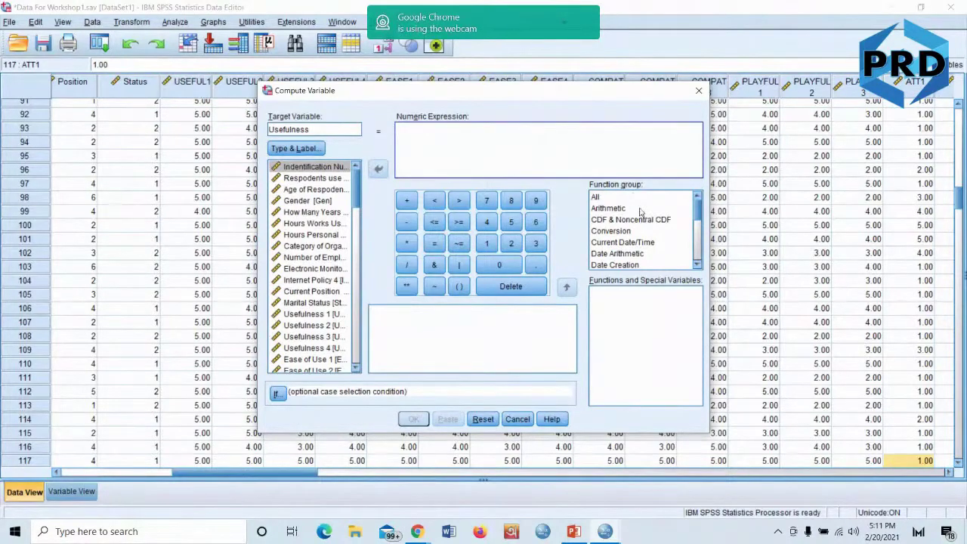
click(595, 198)
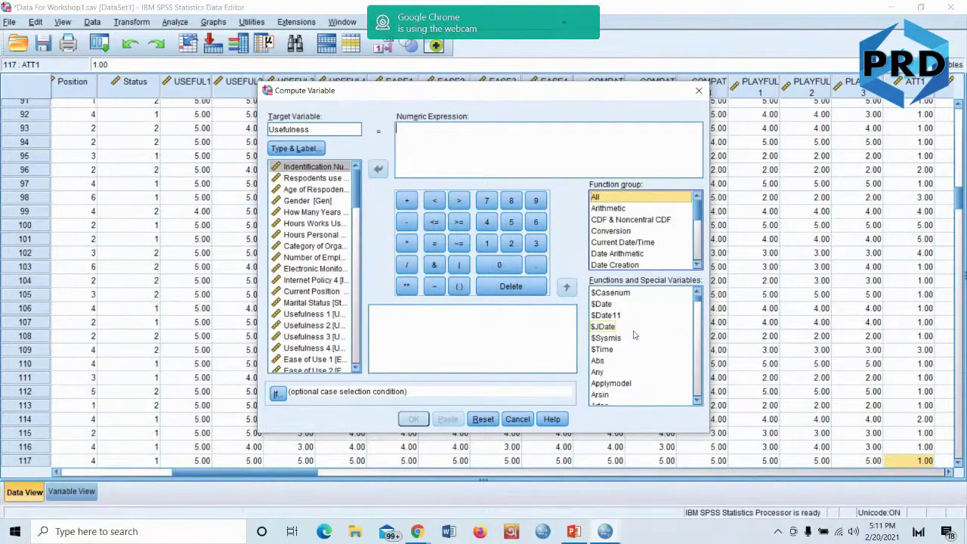
scroll(625, 323, down, 12)
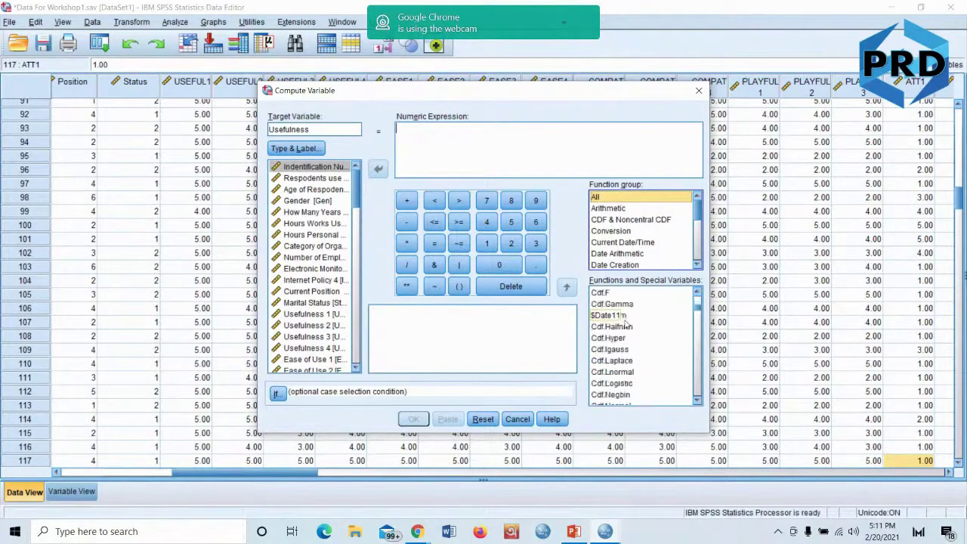
scroll(625, 324, down, 15)
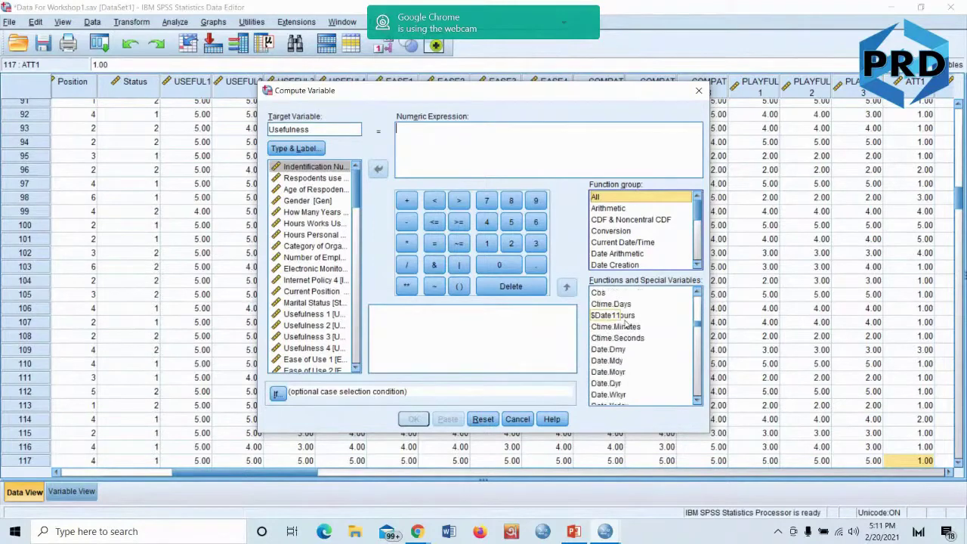
scroll(626, 323, down, 10)
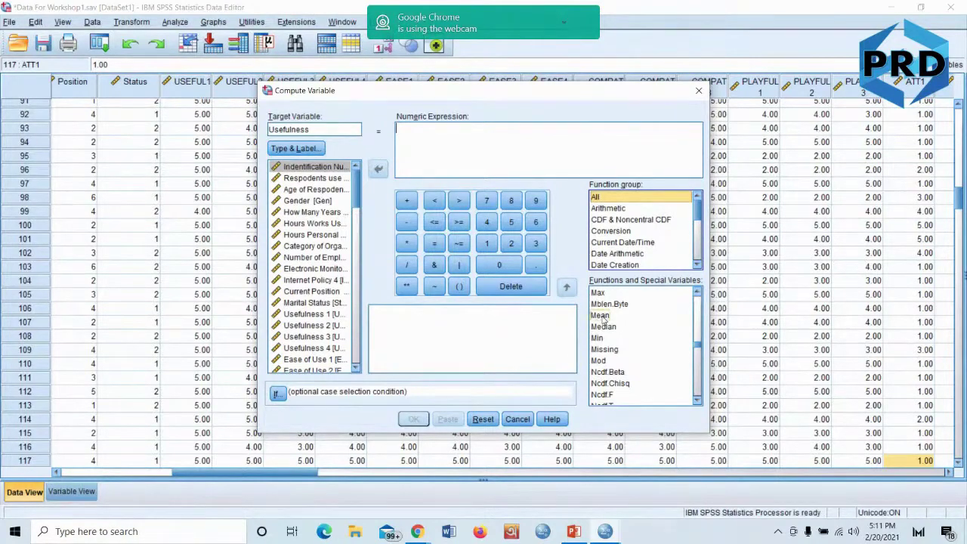
double_click(601, 316)
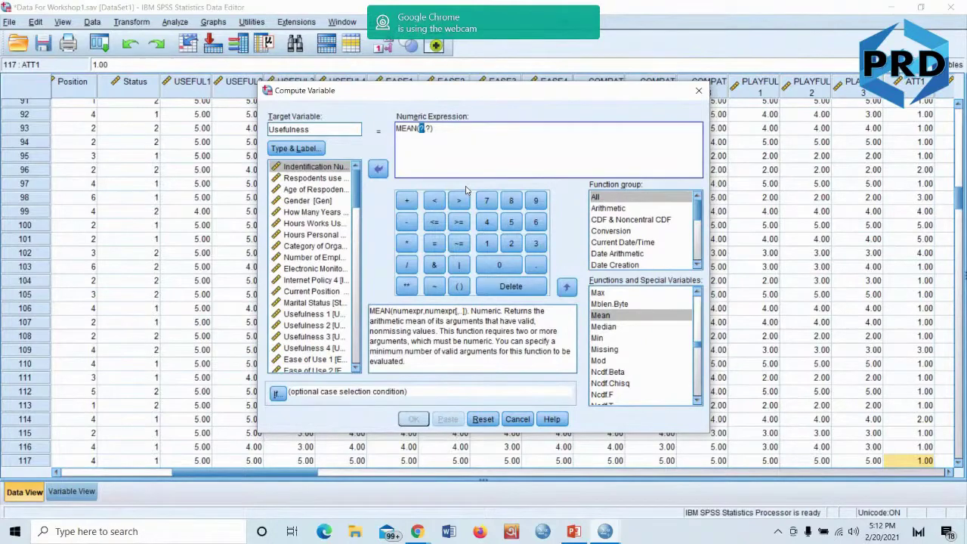
click(436, 136)
key(Left)
key(BackSpace)
key(BackSpace)
key(BackSpace)
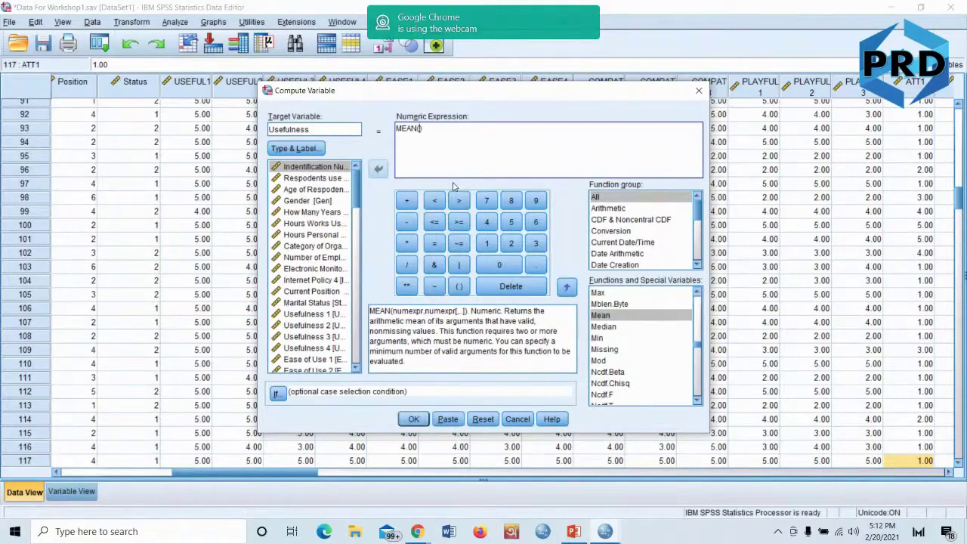
double_click(308, 315)
text(,)
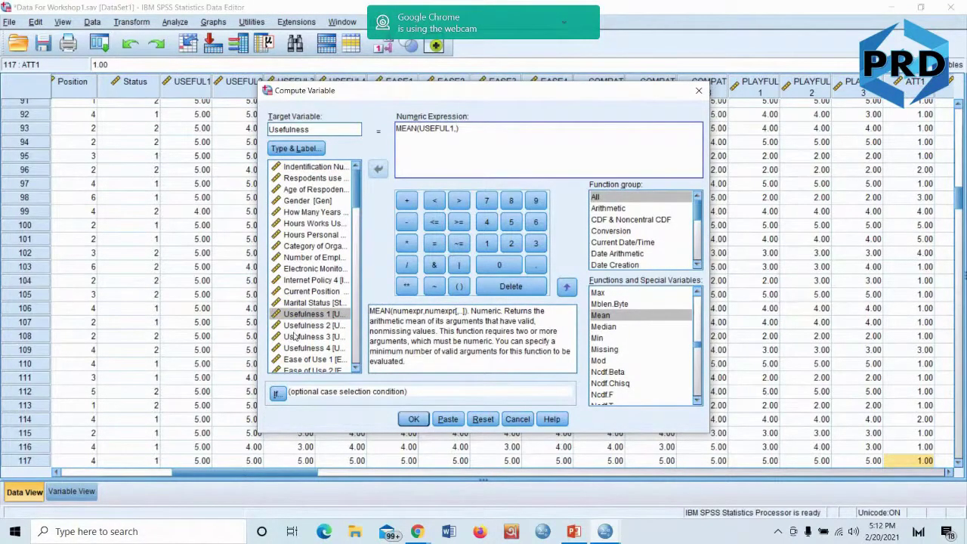
double_click(304, 326)
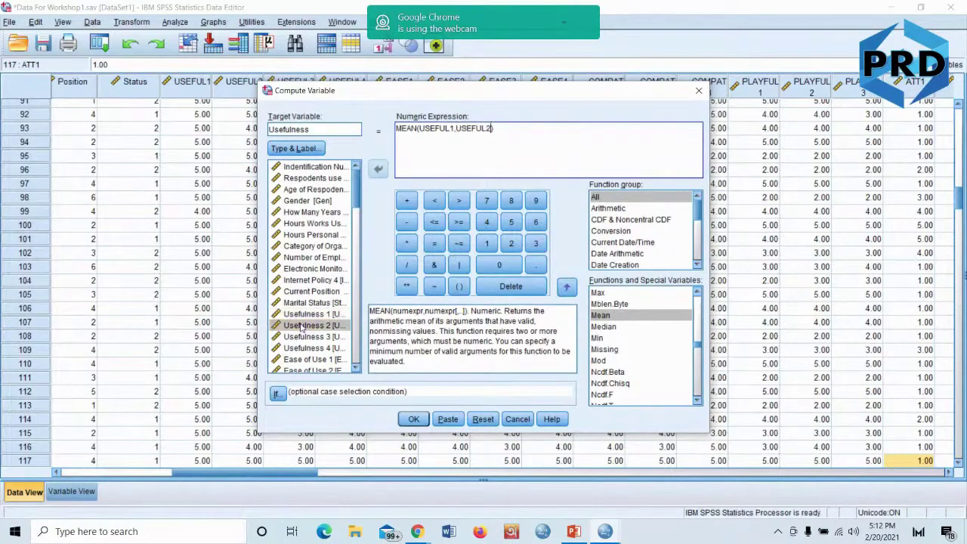
text(,)
double_click(310, 337)
text(,USEFUL3,)
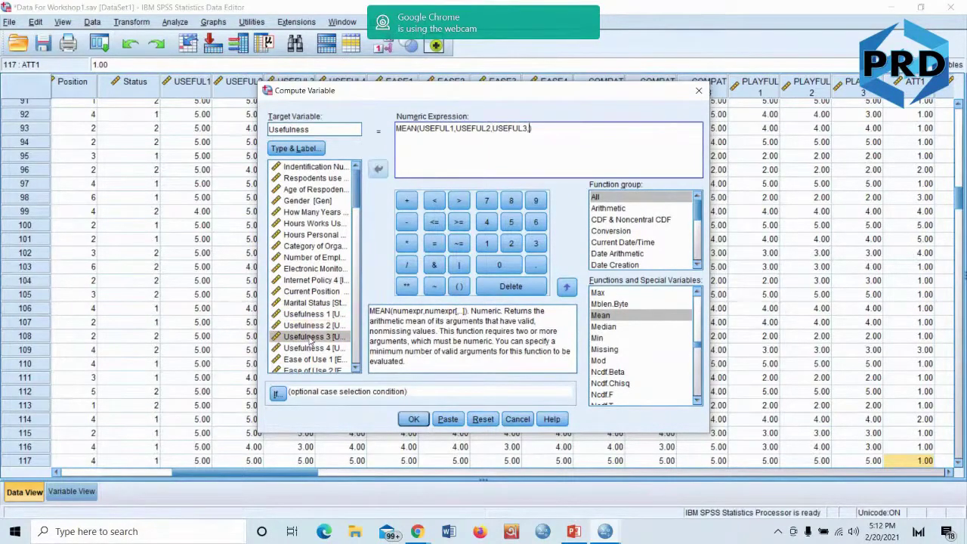
double_click(313, 350)
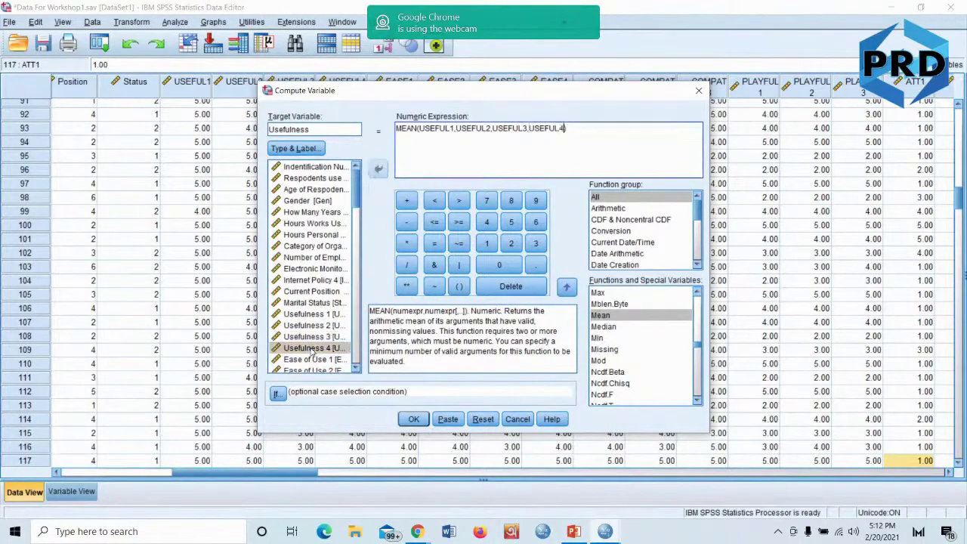
text())
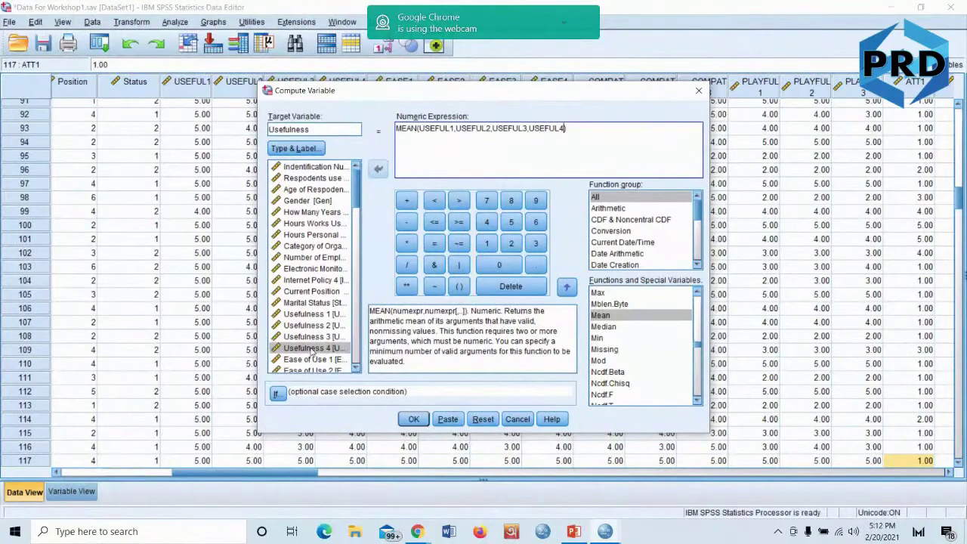
click(483, 420)
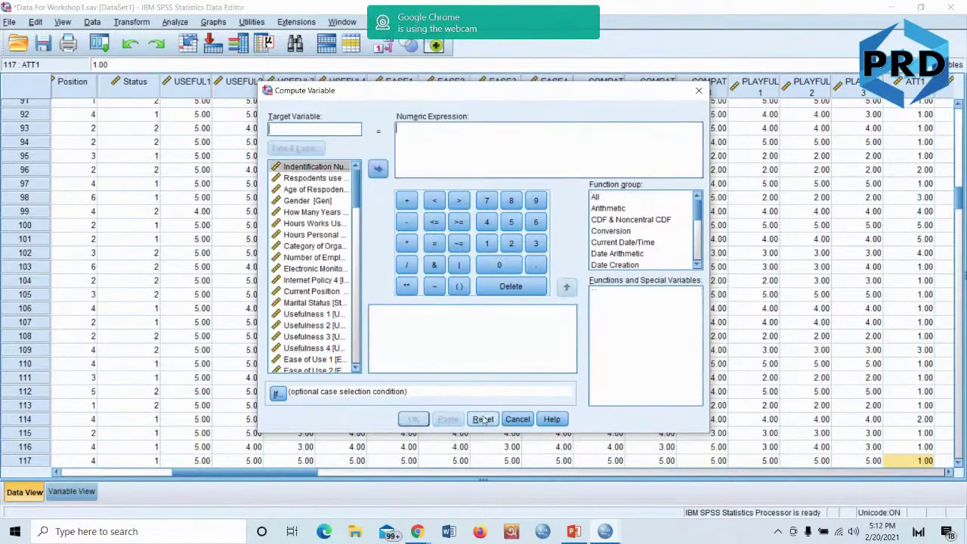
click(519, 419)
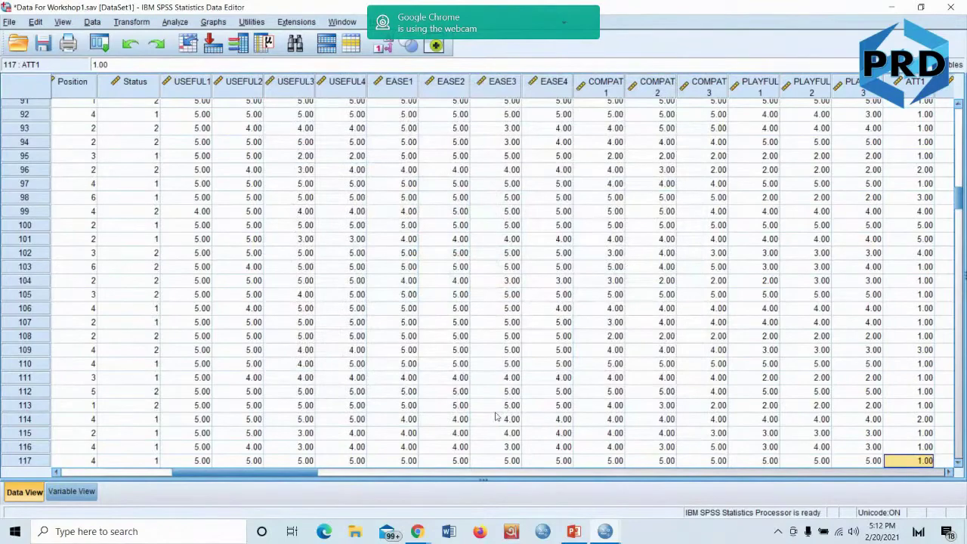
- Start computing a new variable with Usefulness as the target variable name
click(134, 23)
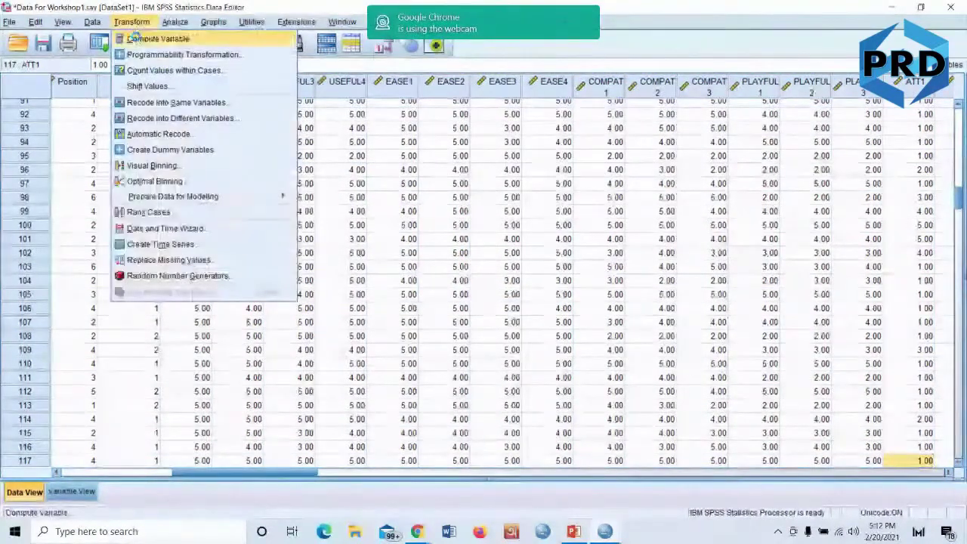
click(134, 38)
click(282, 127)
text(U)
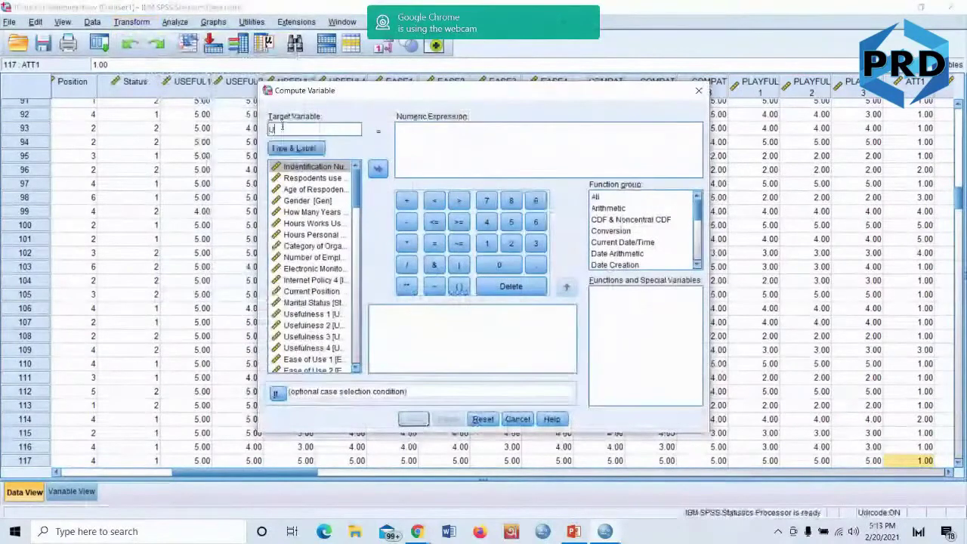
text(sefulness)
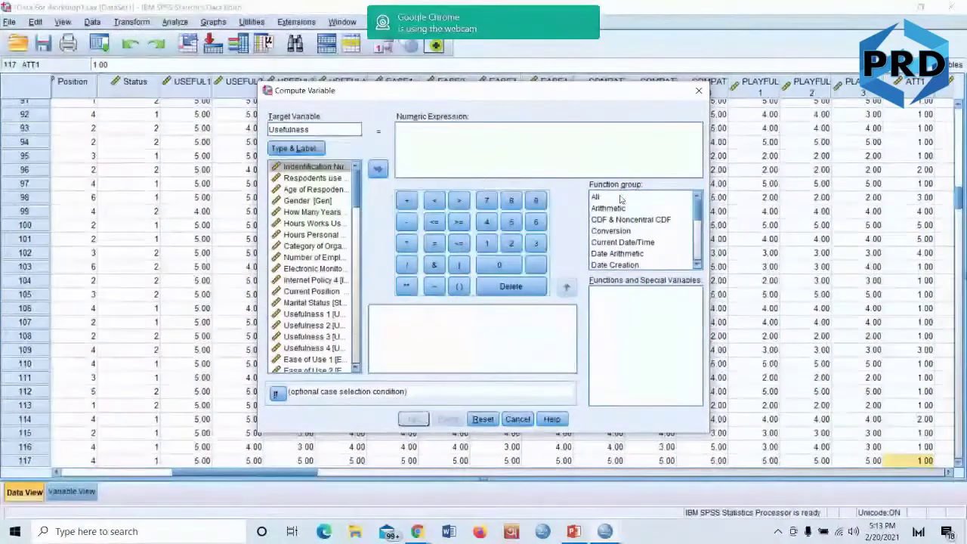
- Insert the Mean function from the full function list into the numeric expression and clear its placeholder arguments
click(595, 198)
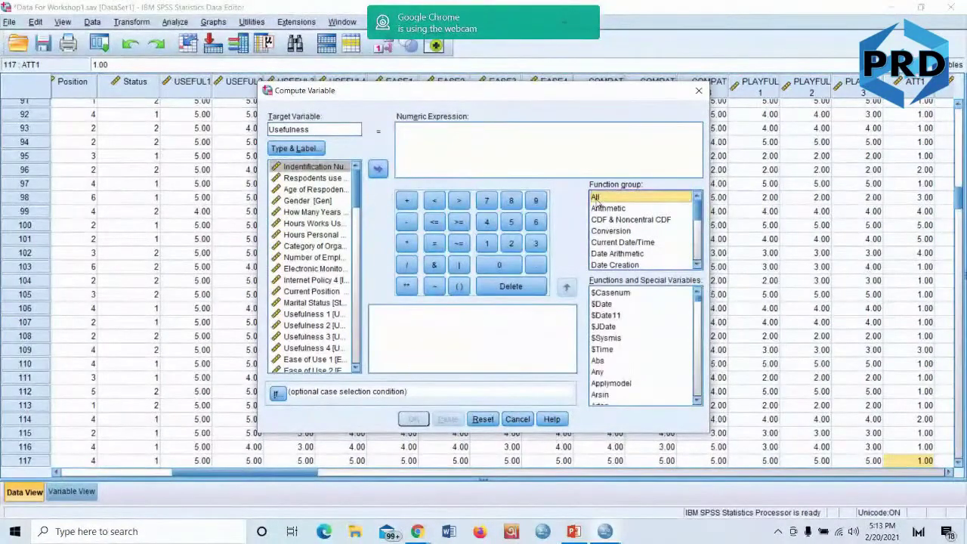
scroll(614, 334, down, 12)
scroll(616, 333, down, 15)
scroll(611, 326, down, 5)
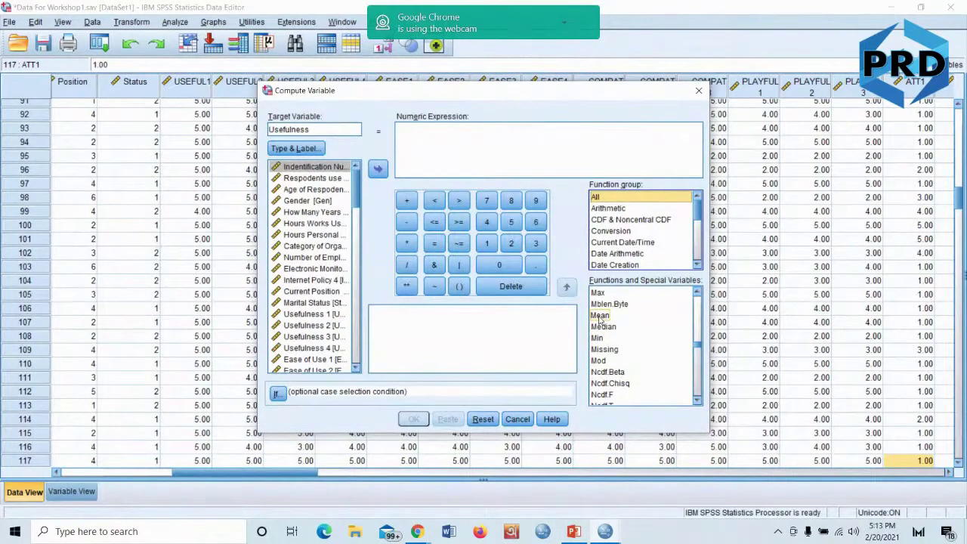
double_click(600, 316)
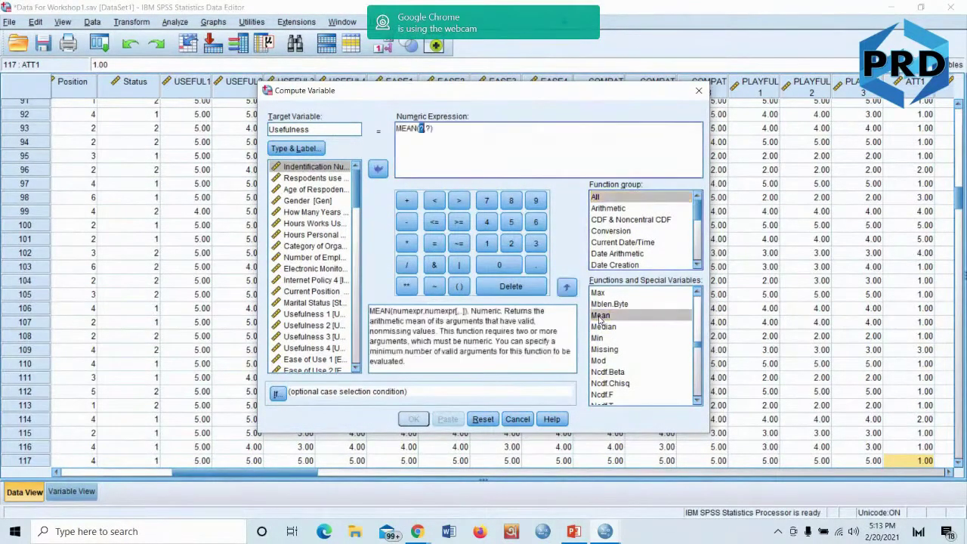
click(432, 128)
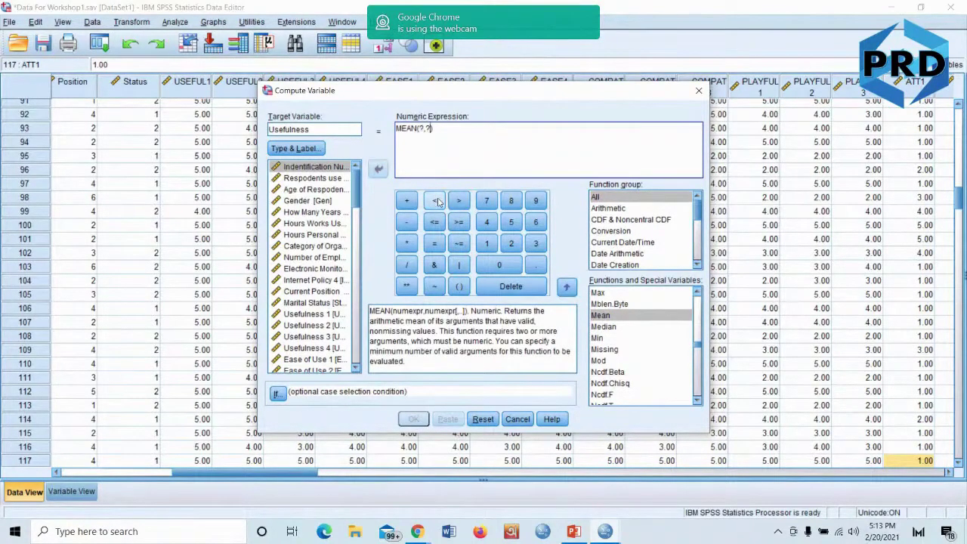
key(BackSpace)
key(BackSpace)
key(BackSpace)
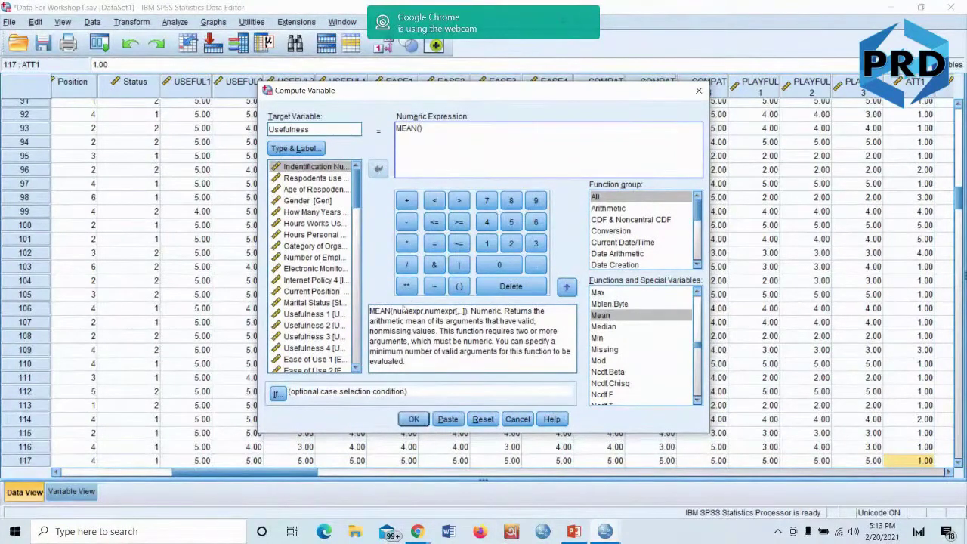
- Insert USEFUL1, USEFUL2, USEFUL3 and USEFUL4 as comma-separated arguments of the Mean function in the numeric expression
double_click(304, 315)
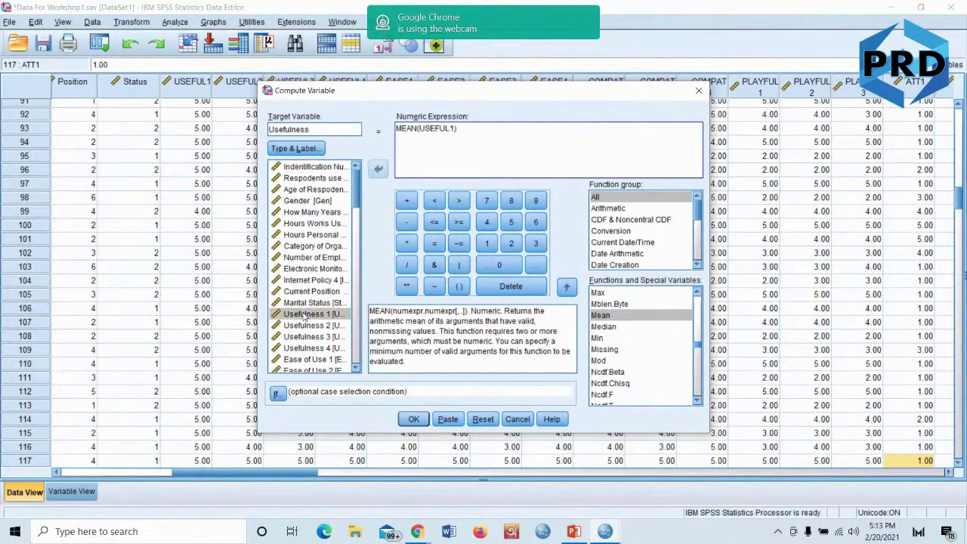
click(307, 326)
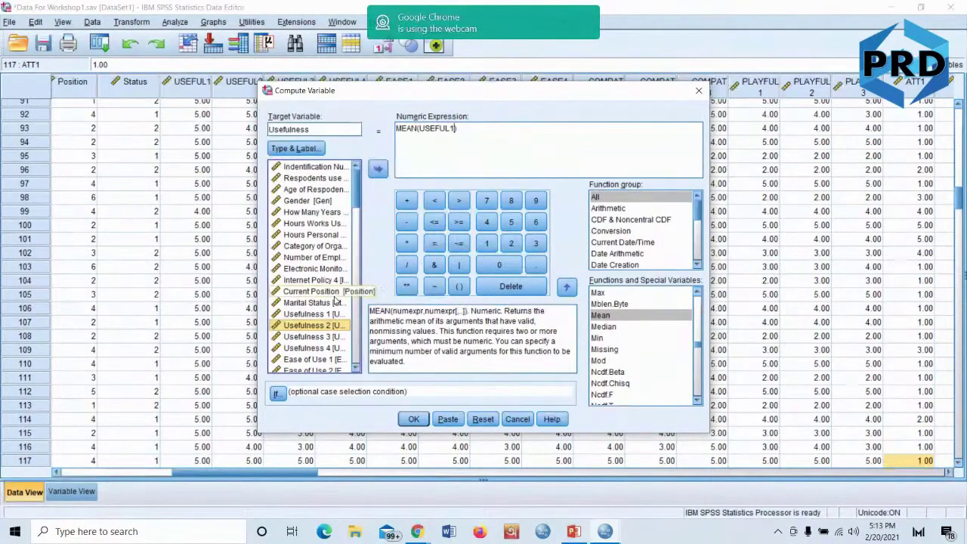
click(454, 128)
text(,)
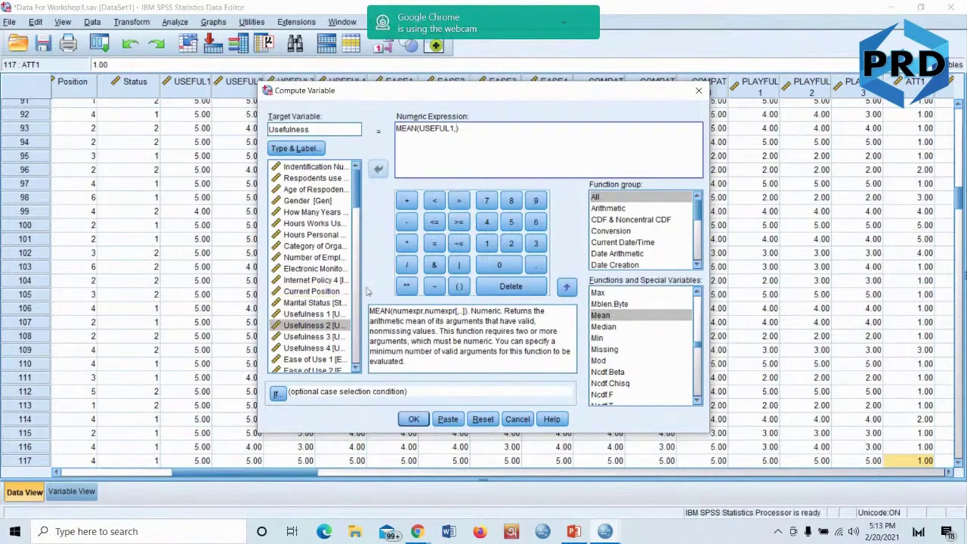
click(304, 326)
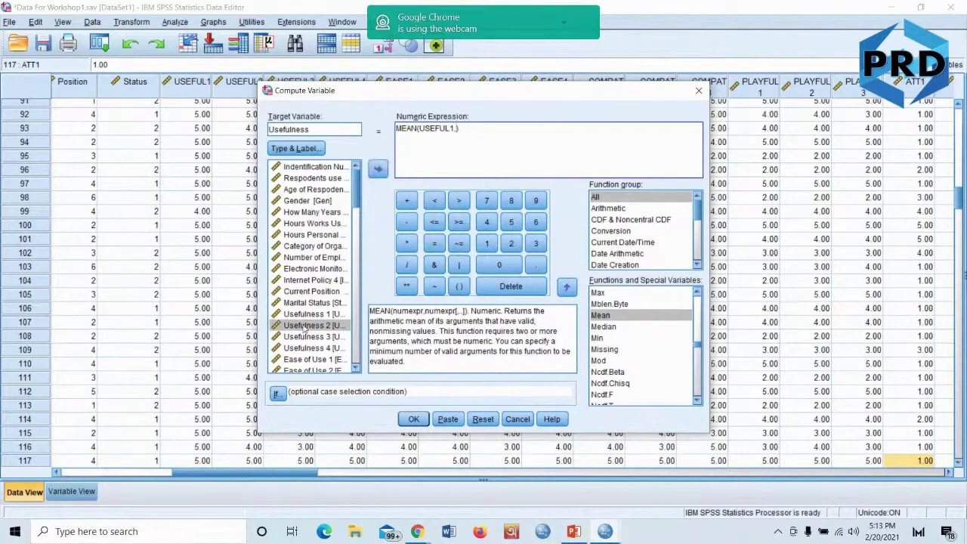
click(379, 170)
text(,)
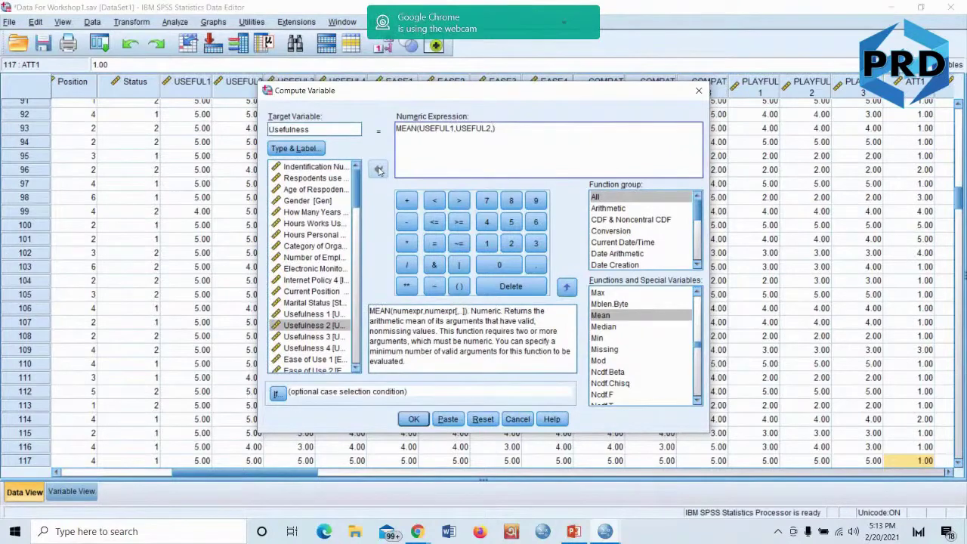
click(314, 337)
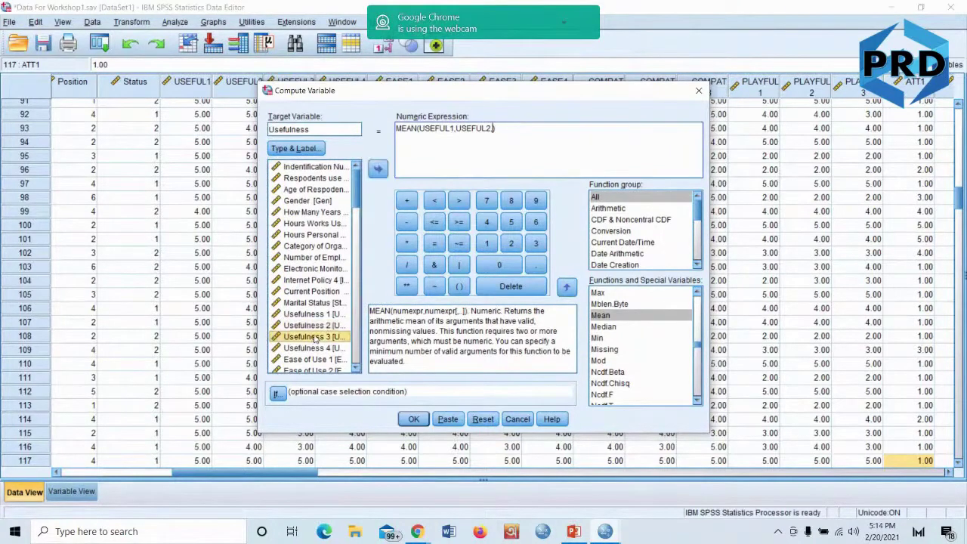
click(379, 170)
text(,USEFUL3,)
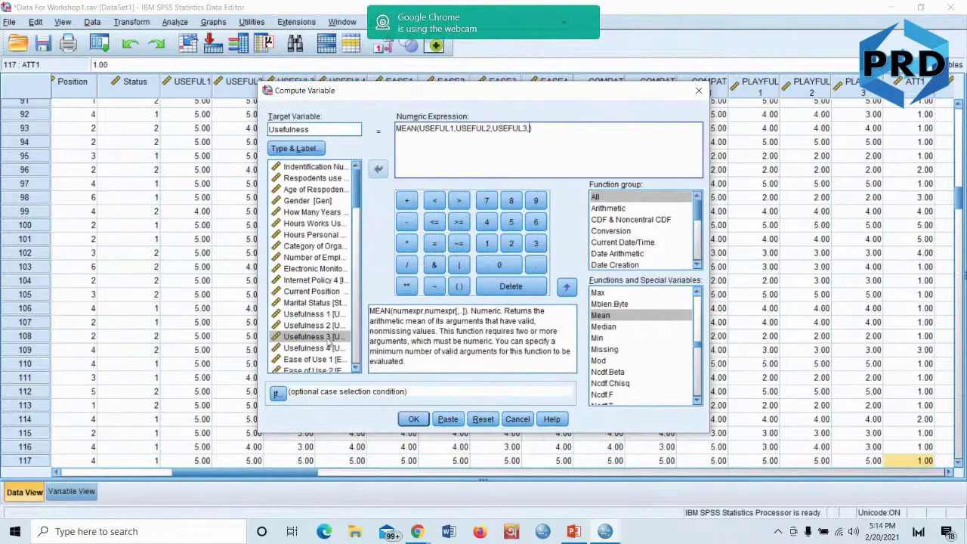
click(330, 348)
click(379, 170)
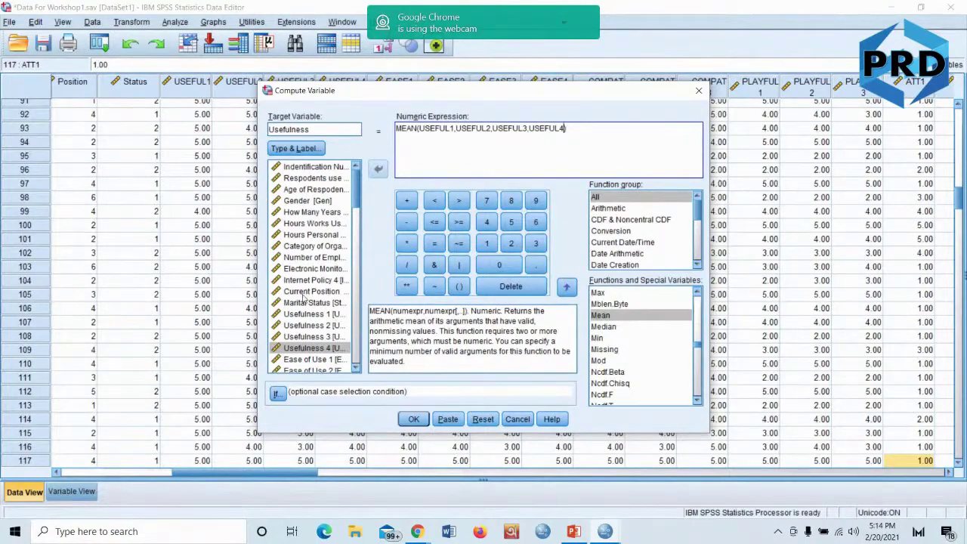
- Run the Usefulness computation, dismiss the output window and show the new Usefulness column in the dataset
click(413, 421)
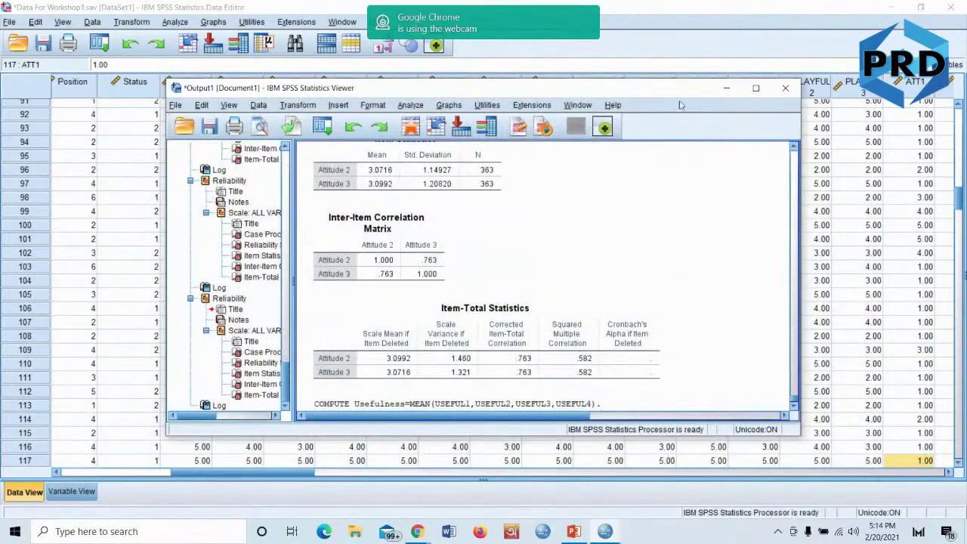
click(726, 88)
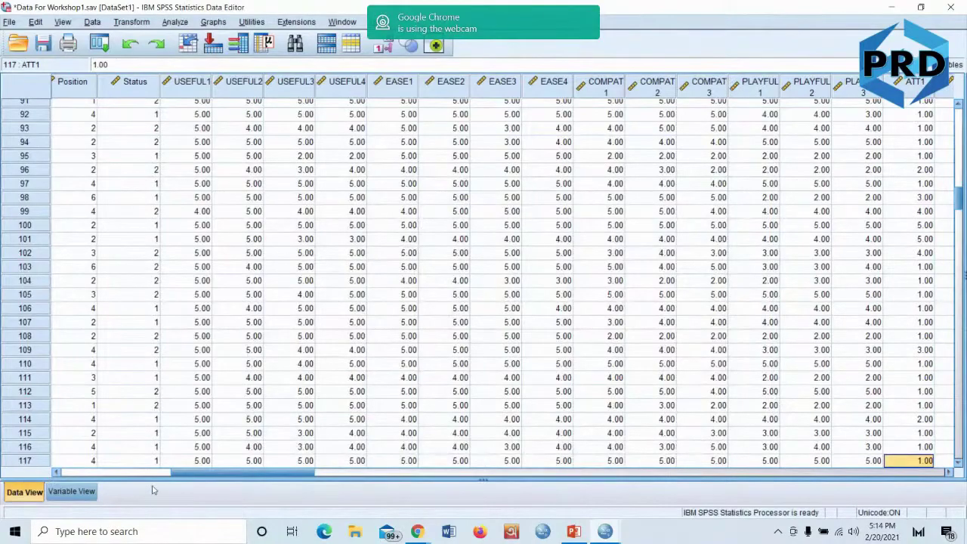
drag(193, 474, 794, 426)
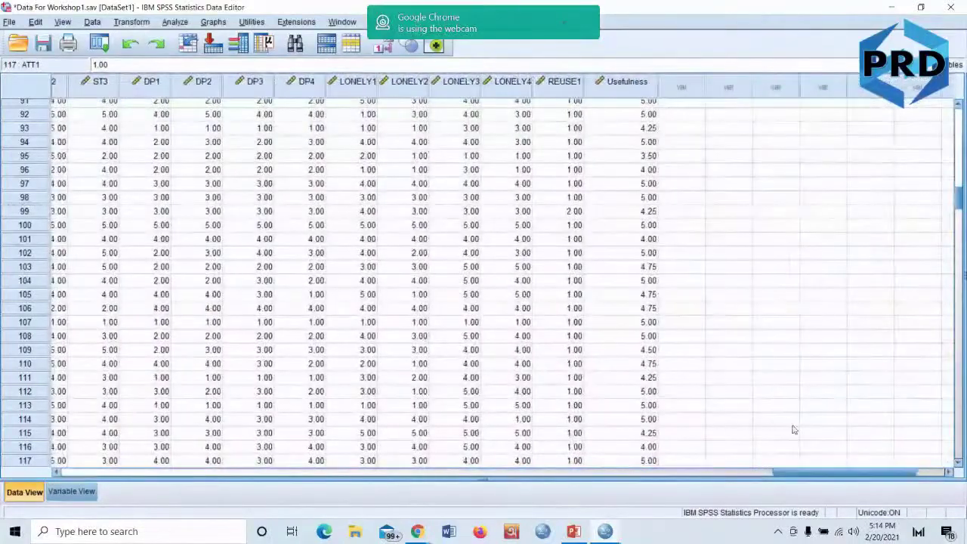
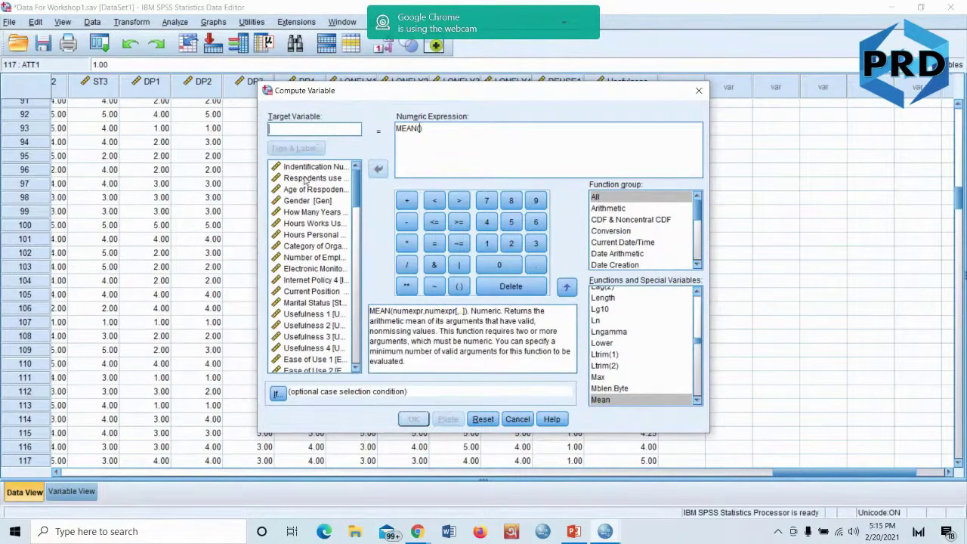
- Enter Ease of Use as the target variable name for the next mean computation
click(292, 130)
text(Eas)
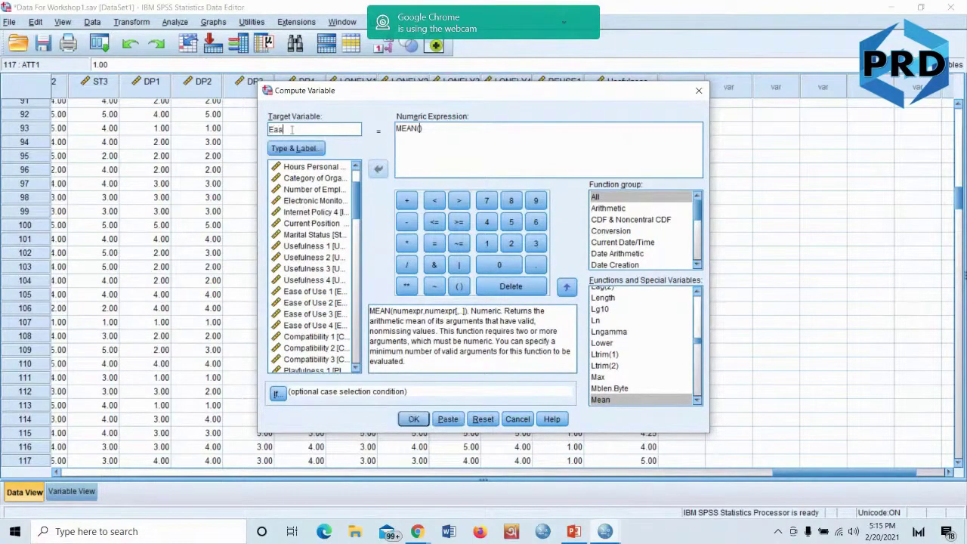
text(e of Use)
click(421, 130)
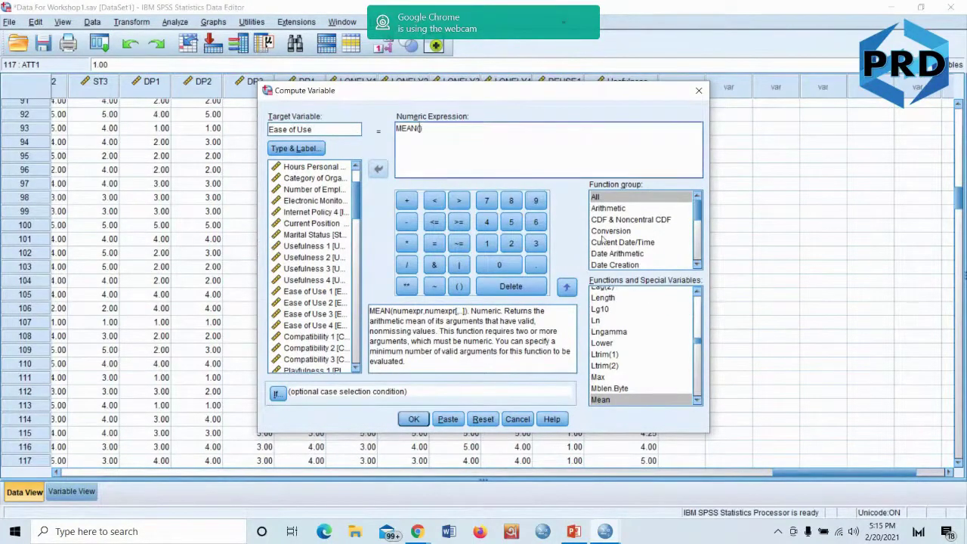
click(597, 198)
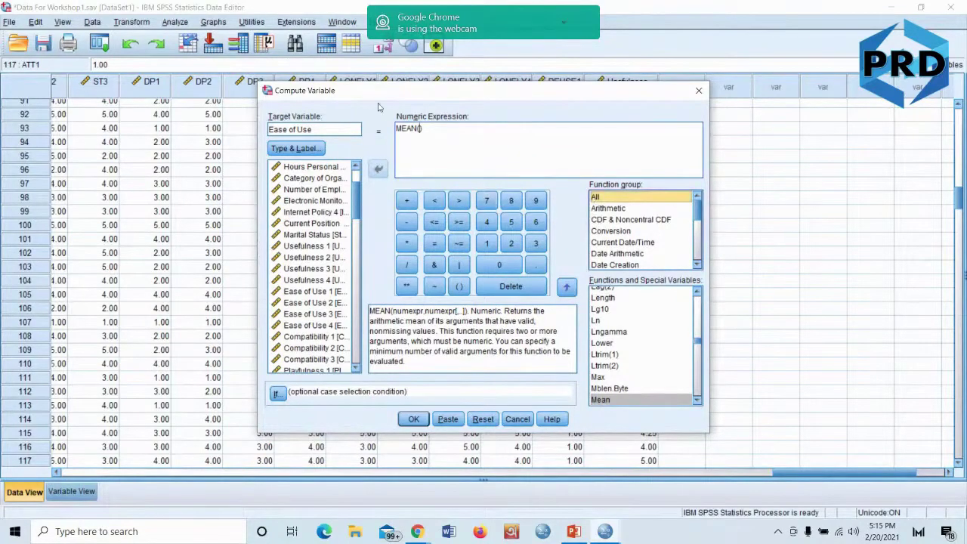
- Insert EASE1, EASE2, EASE3 and EASE4 as comma-separated Mean arguments and try to run the computation
click(316, 292)
click(379, 172)
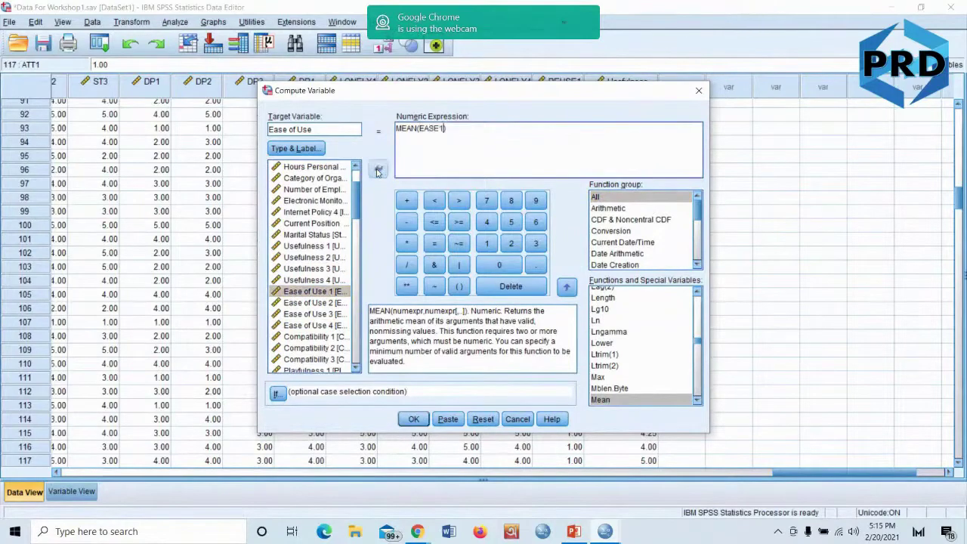
text(,)
click(318, 302)
click(379, 170)
text(,)
click(314, 314)
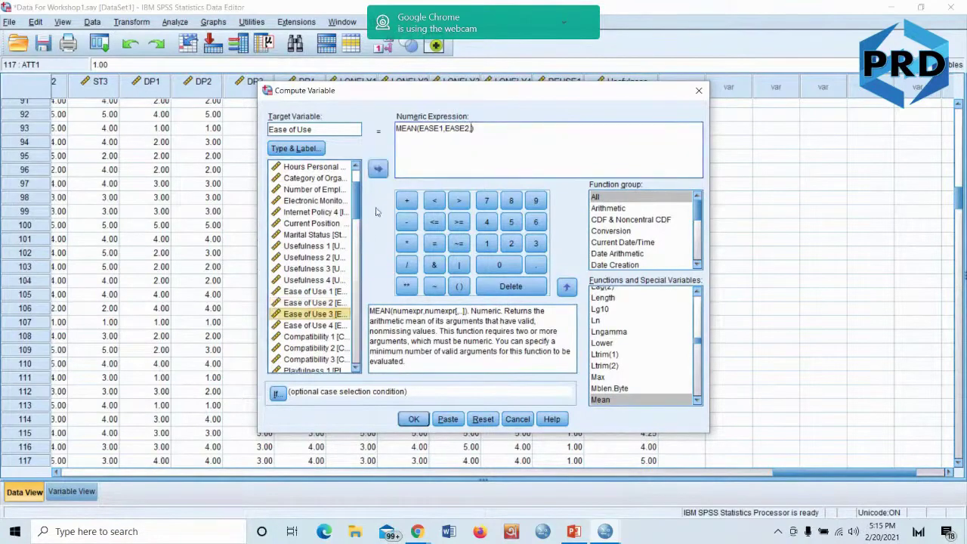
click(379, 169)
text(,)
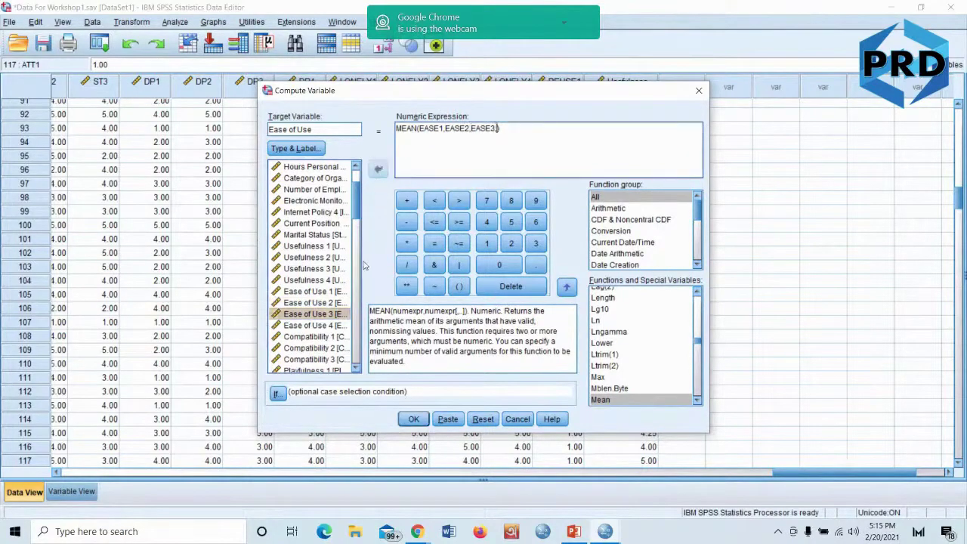
click(323, 326)
click(380, 169)
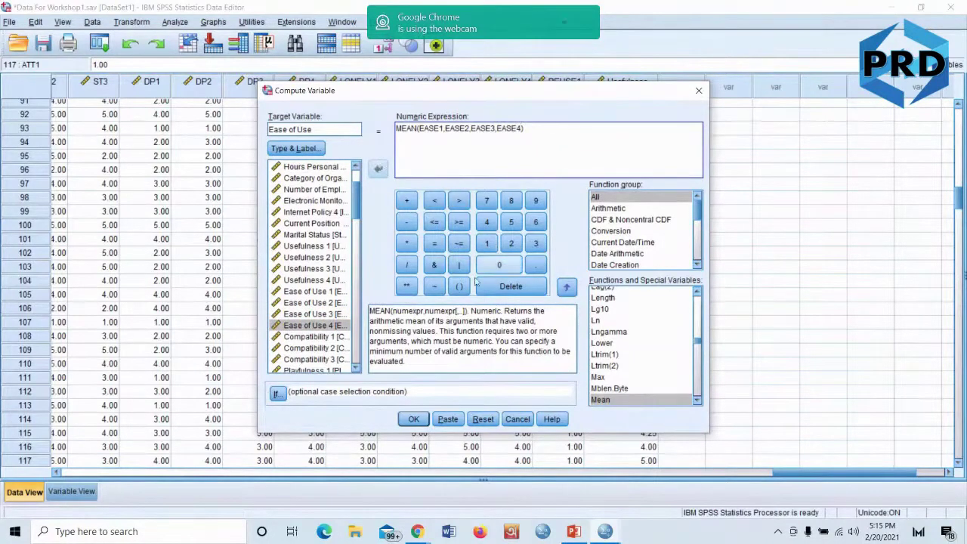
click(415, 421)
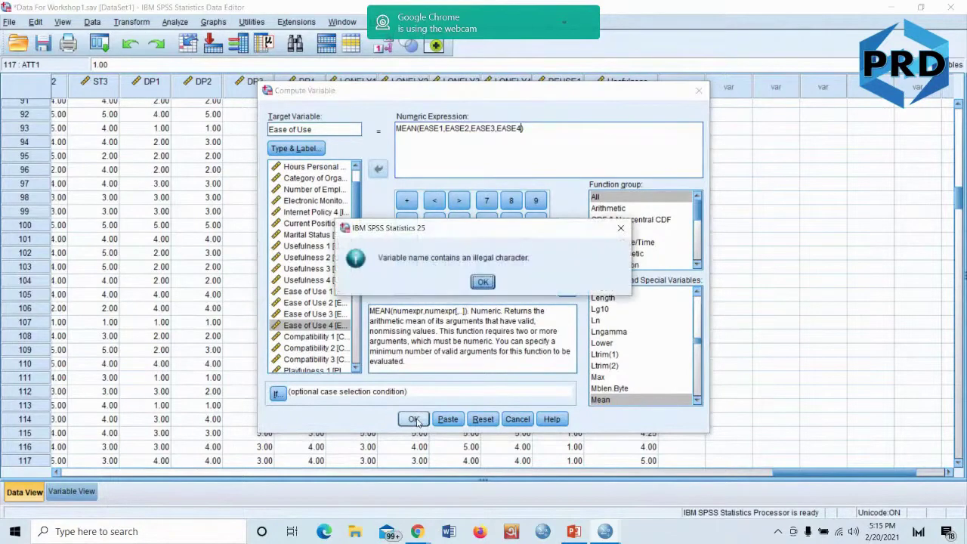
click(484, 283)
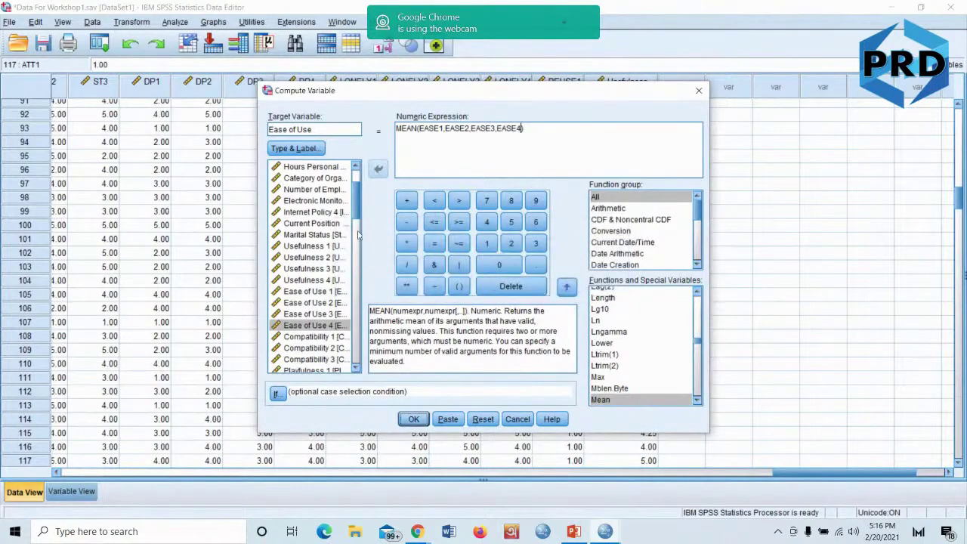
- Correct the target variable name to Ease_Use, run the computation and dismiss the output window
click(299, 129)
key(BackSpace)
key(BackSpace)
key(BackSpace)
key(BackSpace)
text(_)
click(414, 420)
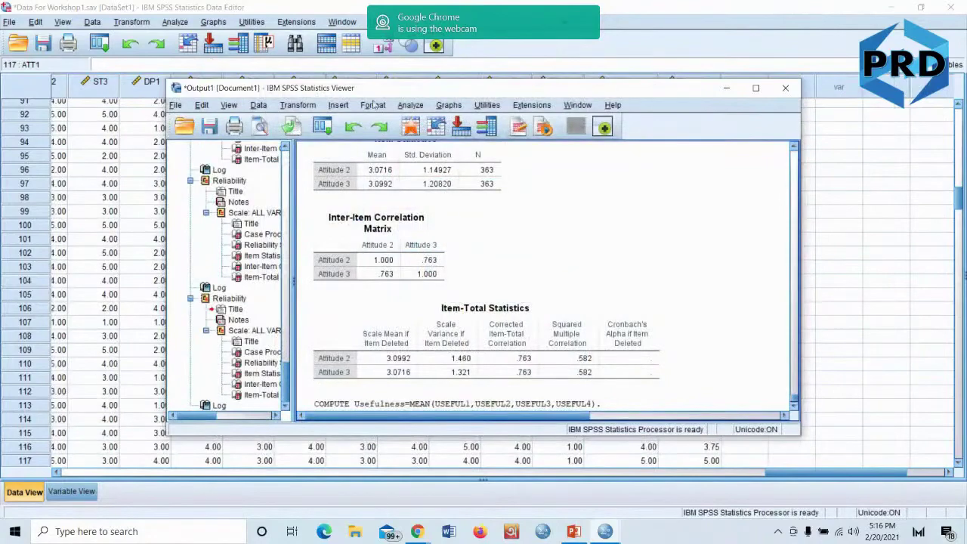
click(727, 88)
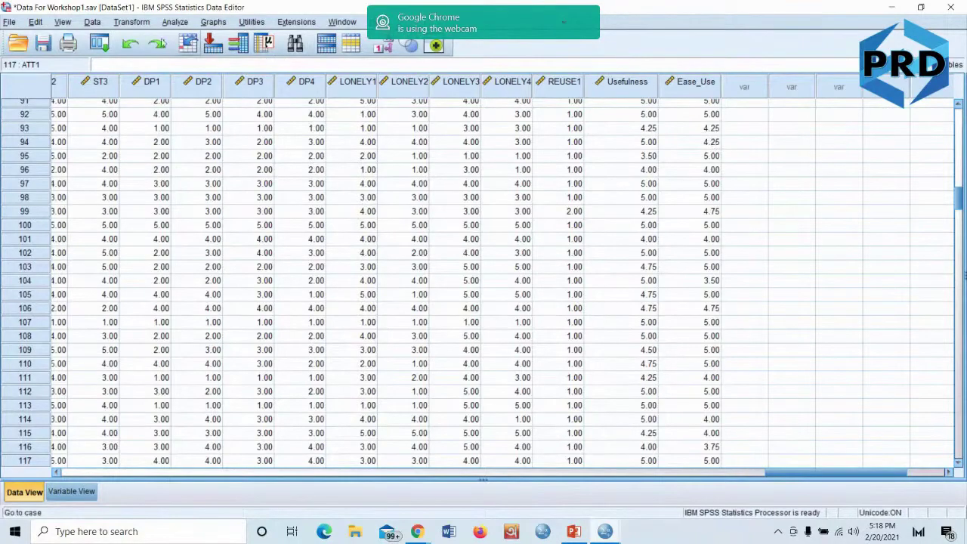
- Reset the Compute Variable dialog to clear the previous target variable and expression, and close it
click(131, 23)
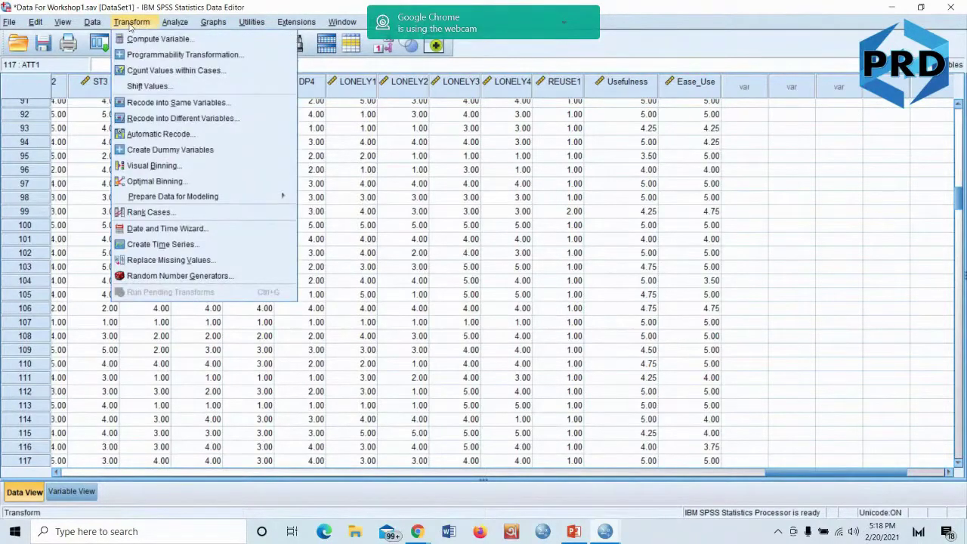
click(157, 38)
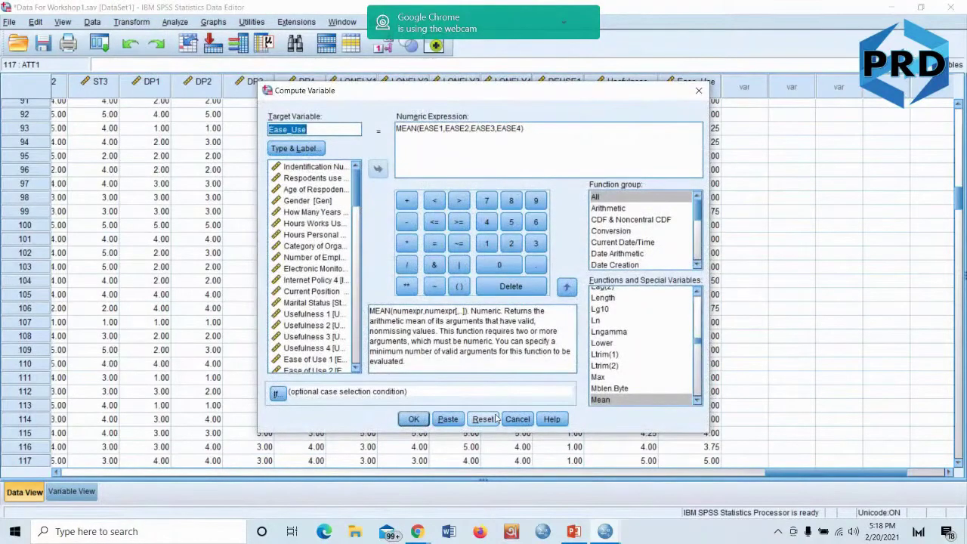
click(485, 422)
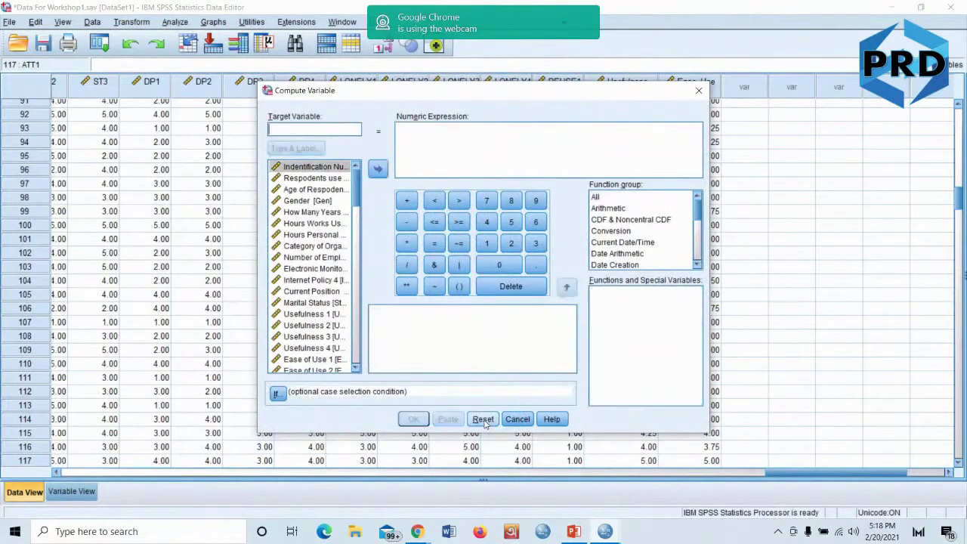
click(518, 422)
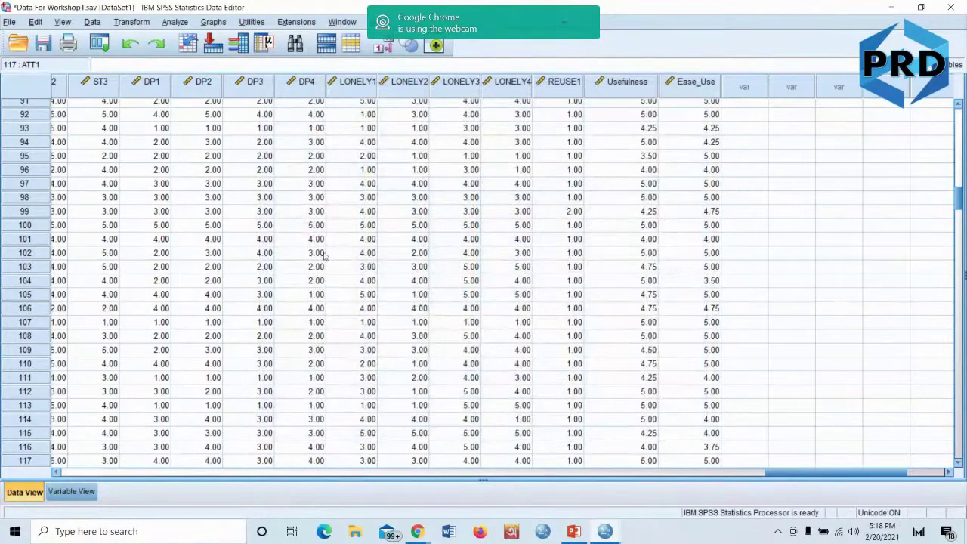
- Start computing another new variable with Attitude as the target variable name
click(132, 22)
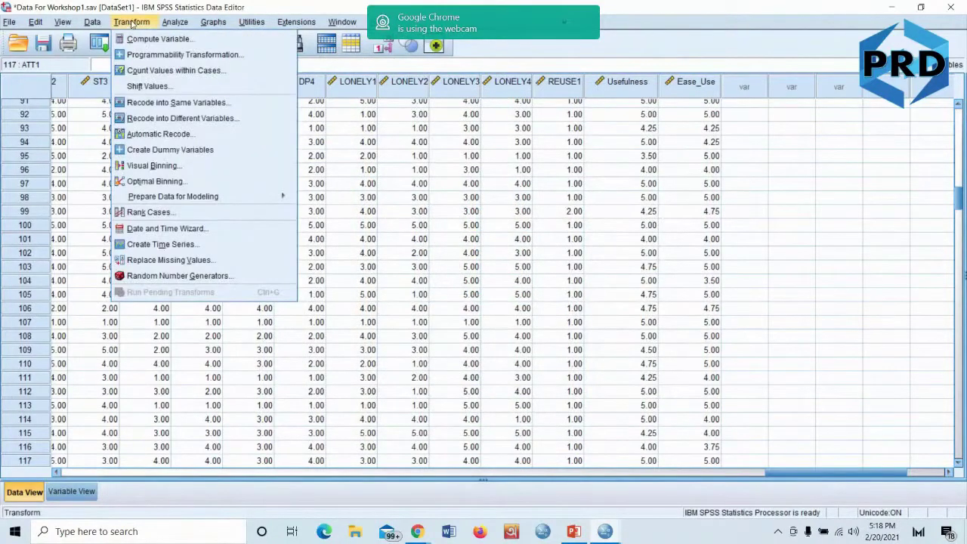
click(139, 41)
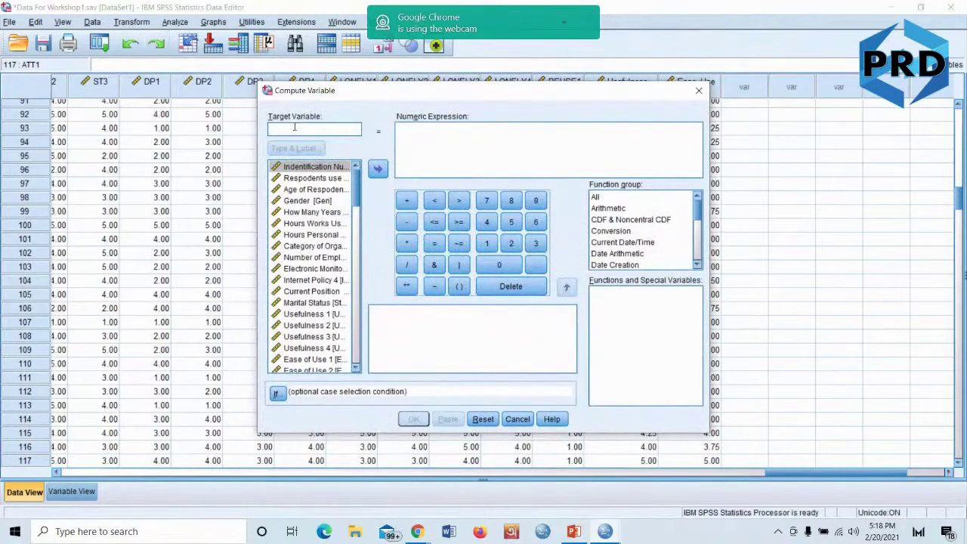
scroll(310, 315, down, 4)
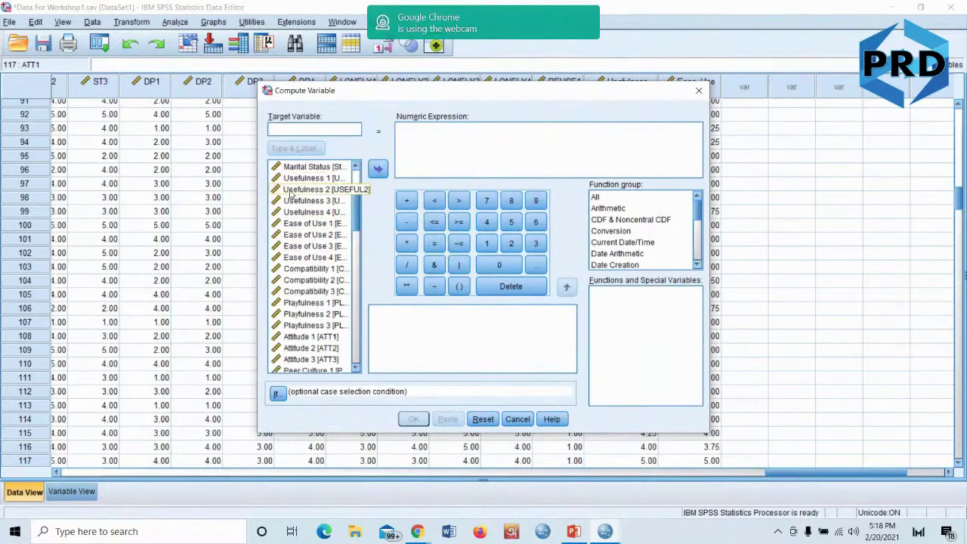
text(a)
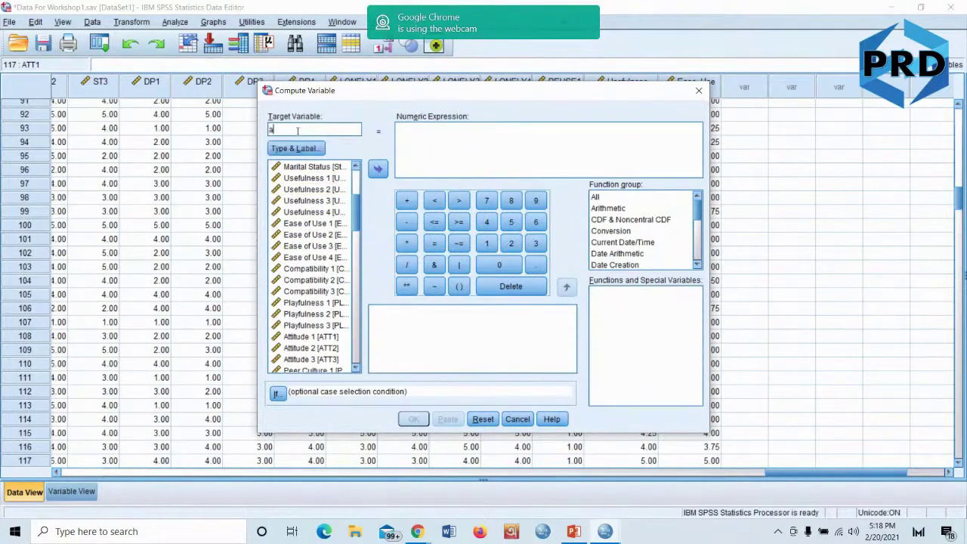
key(BackSpace)
text(Attitude)
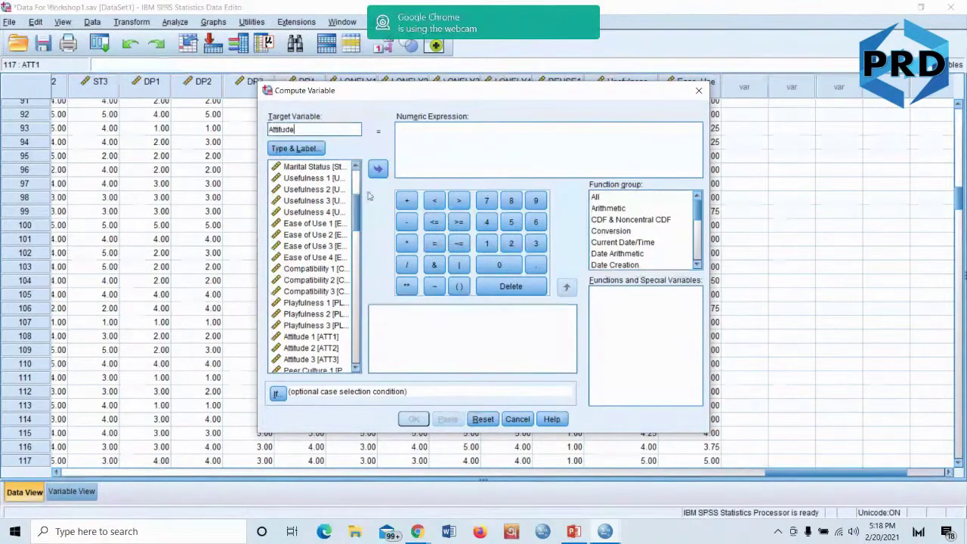
- Insert the Mean function from the full function list into the numeric expression for Attitude
click(596, 198)
scroll(631, 348, down, 3)
scroll(632, 348, down, 12)
scroll(632, 348, down, 10)
scroll(632, 349, down, 3)
scroll(632, 348, up, 5)
scroll(632, 348, down, 5)
scroll(632, 349, down, 5)
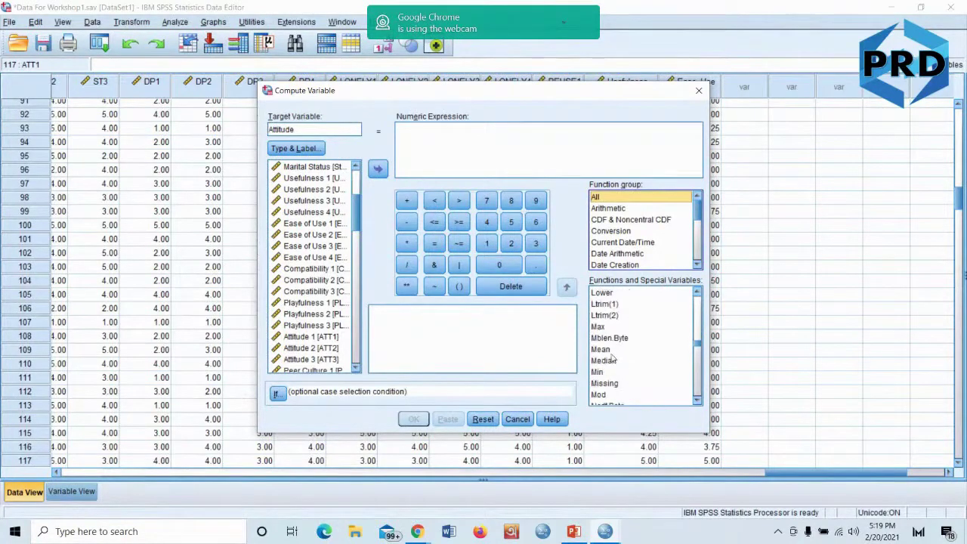
double_click(602, 351)
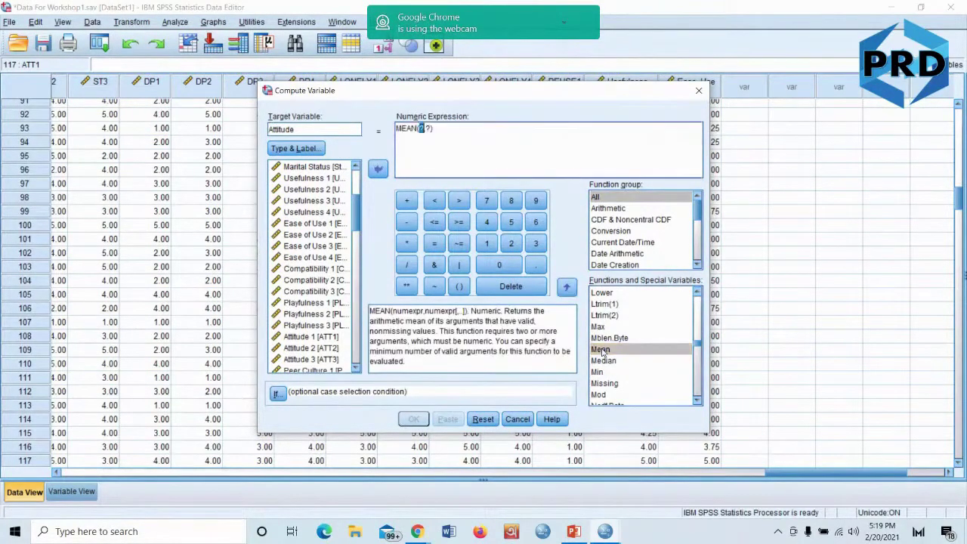
click(440, 160)
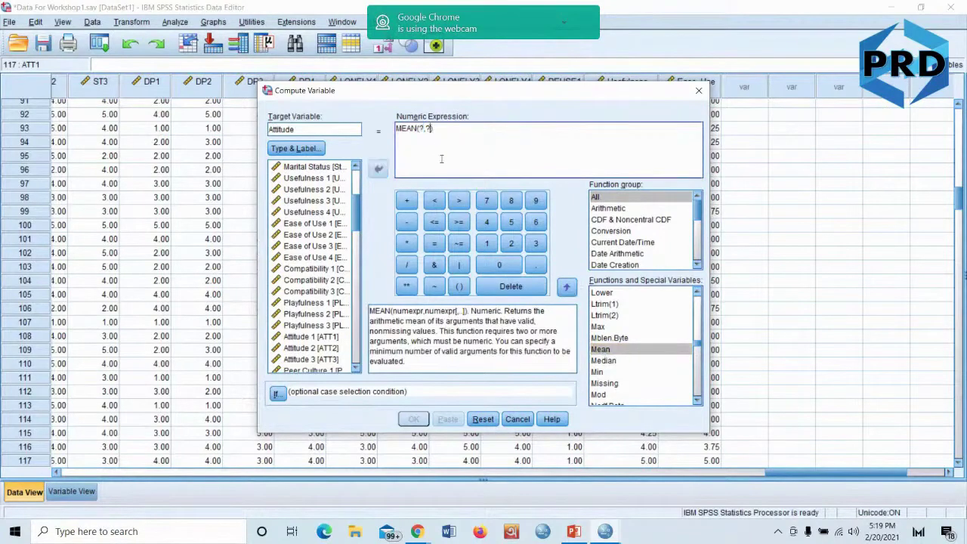
- Replace the Mean function's placeholders with Attitude 2 (ATT2) and Attitude 3 (ATT3), separated by a comma, and run the Attitude computation
key(BackSpace)
key(BackSpace)
key(BackSpace)
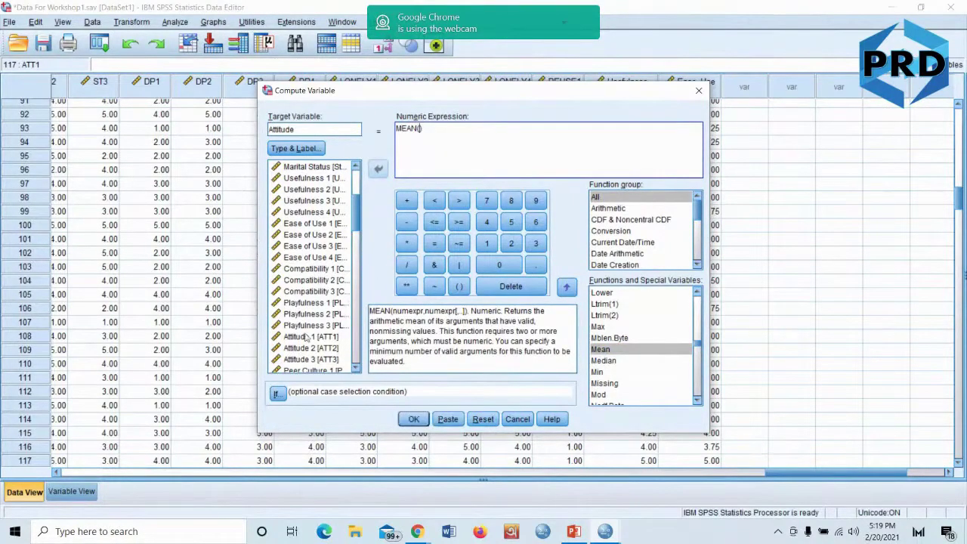
scroll(306, 338, down, 1)
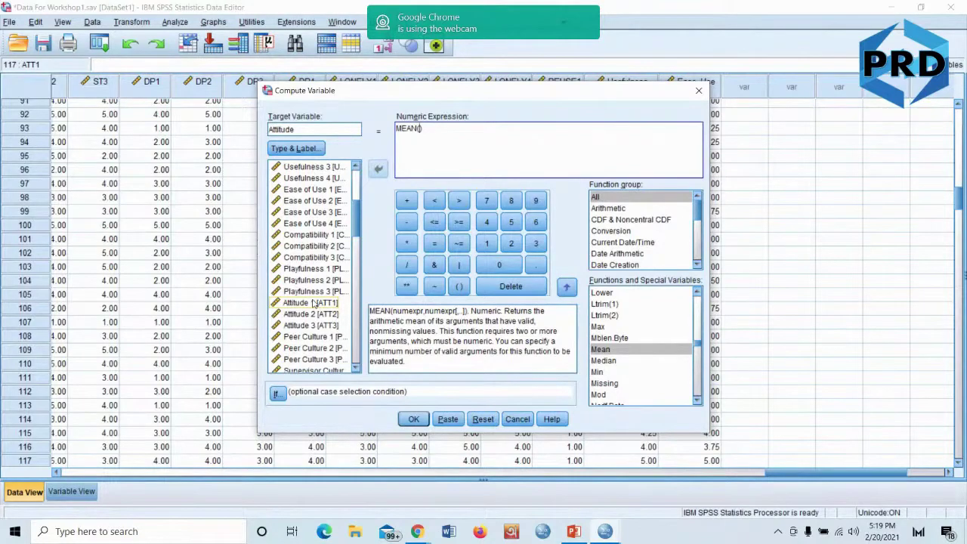
click(304, 316)
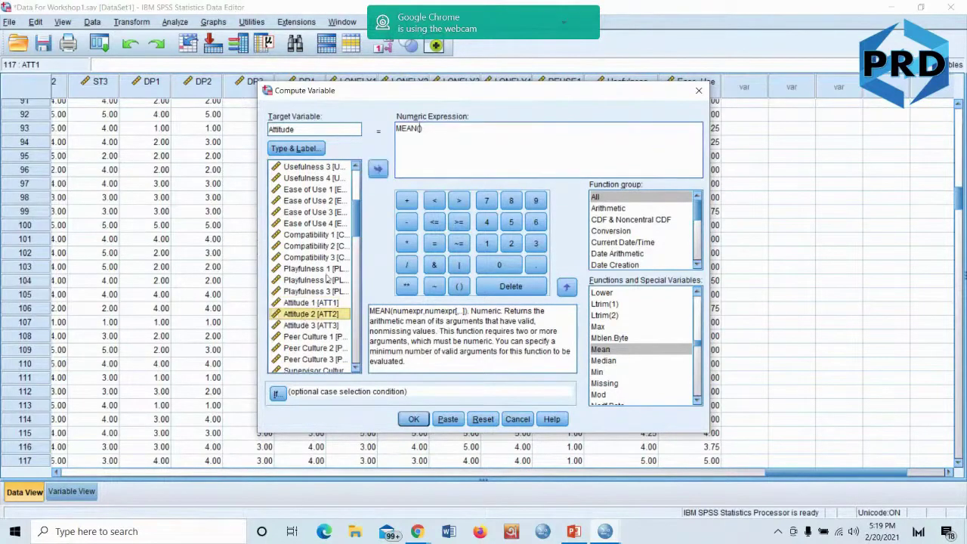
click(379, 170)
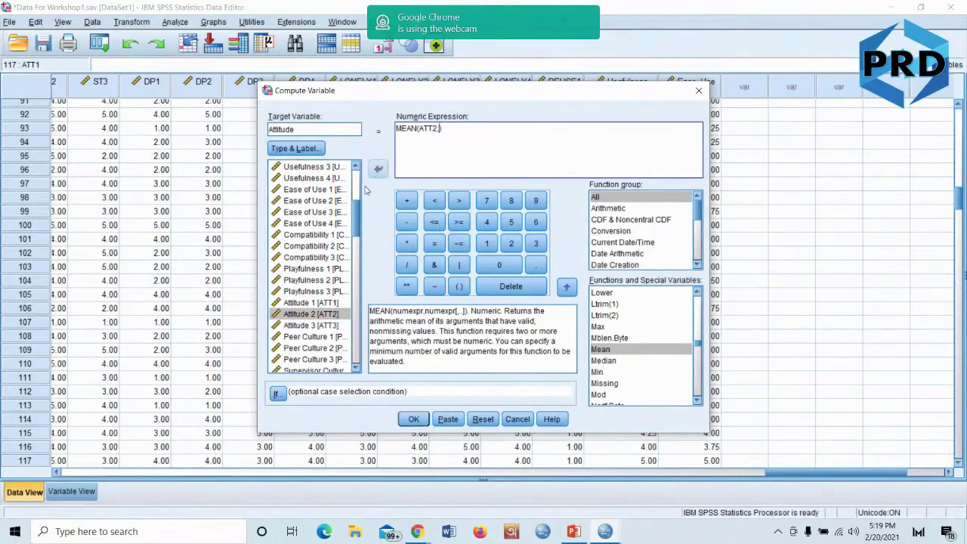
text(,)
click(313, 326)
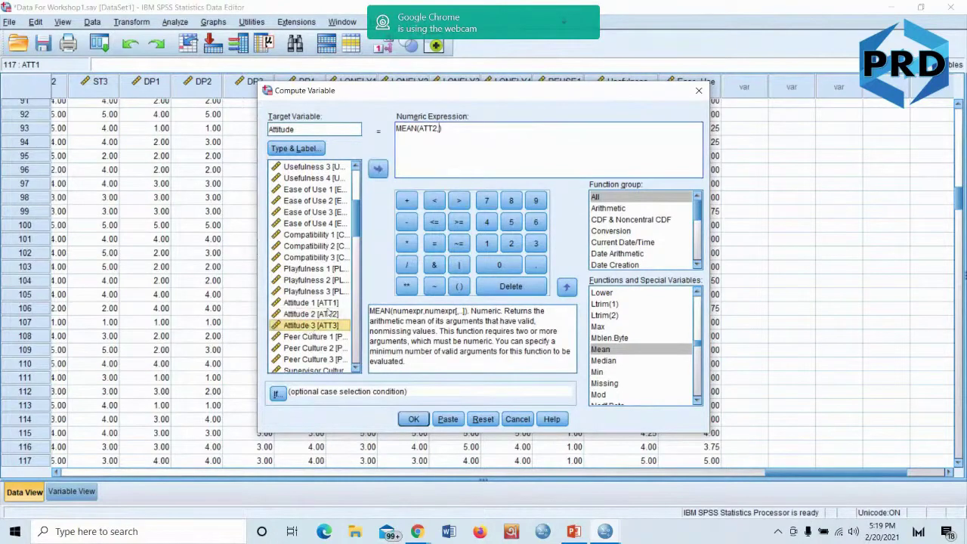
click(382, 171)
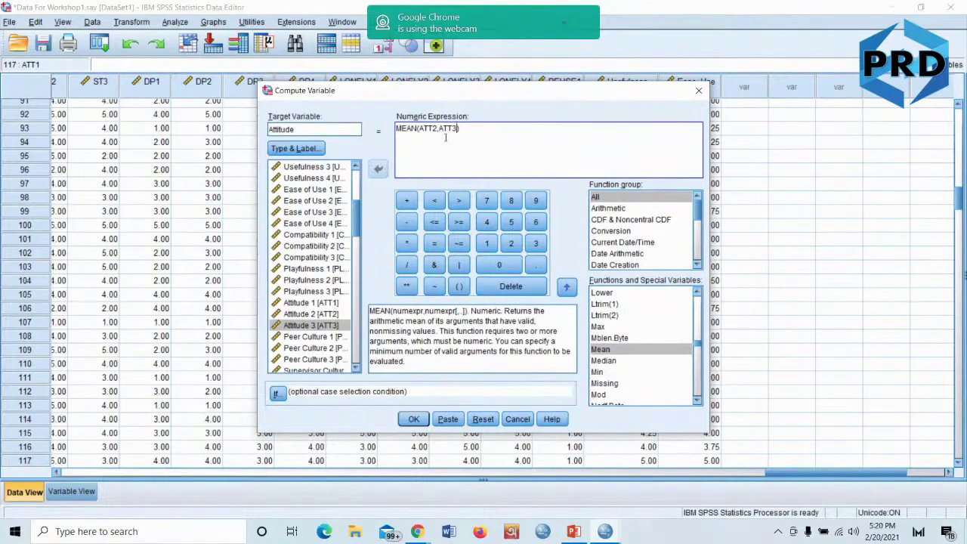
click(413, 419)
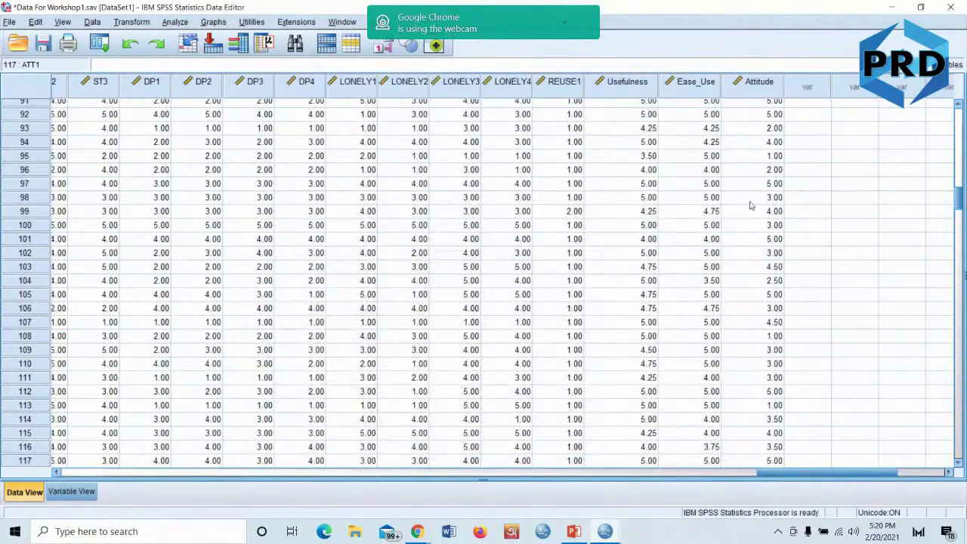
scroll(752, 212, up, 4)
scroll(752, 211, up, 3)
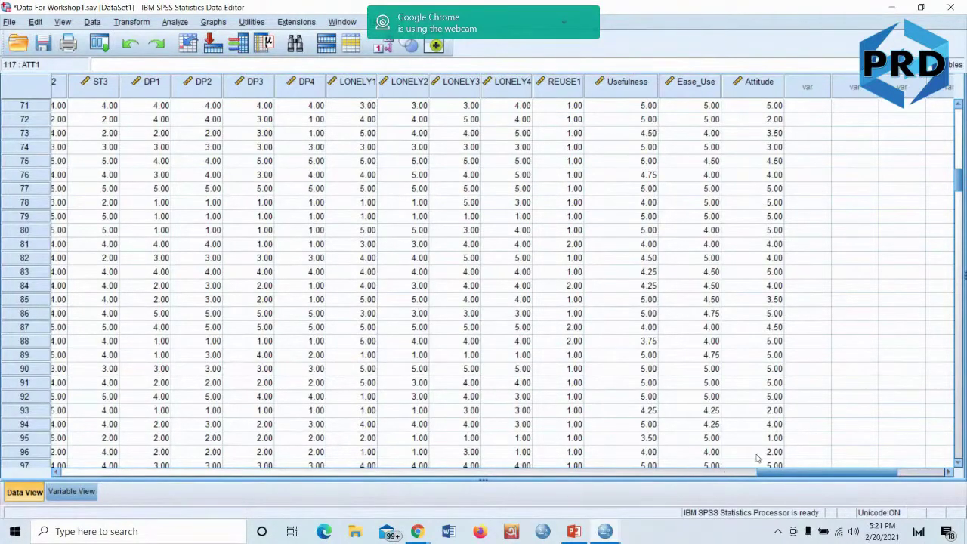
drag(776, 474, 814, 411)
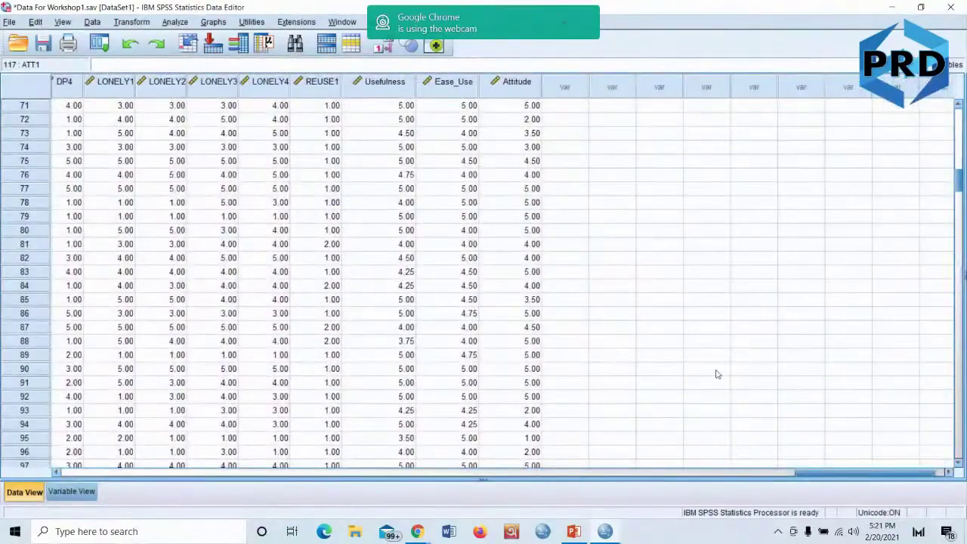